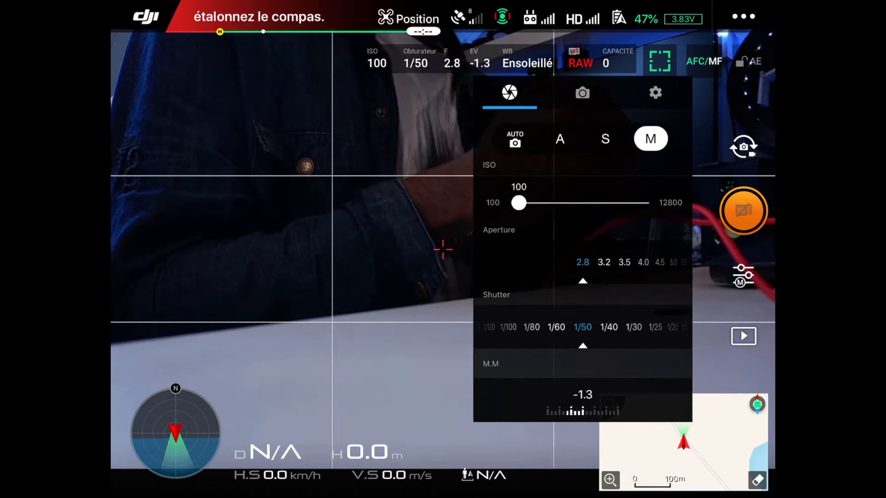
Open the photo settings and check the available image sizes (Taille d'image)
click(582, 93)
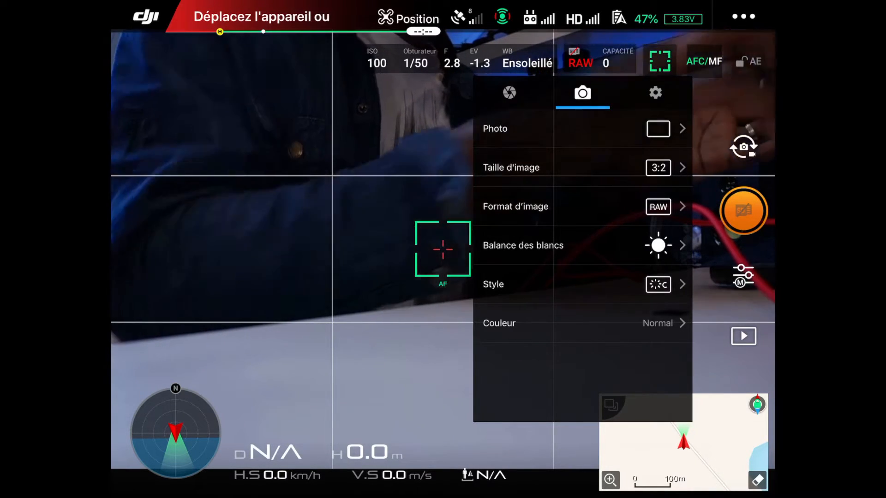
click(582, 167)
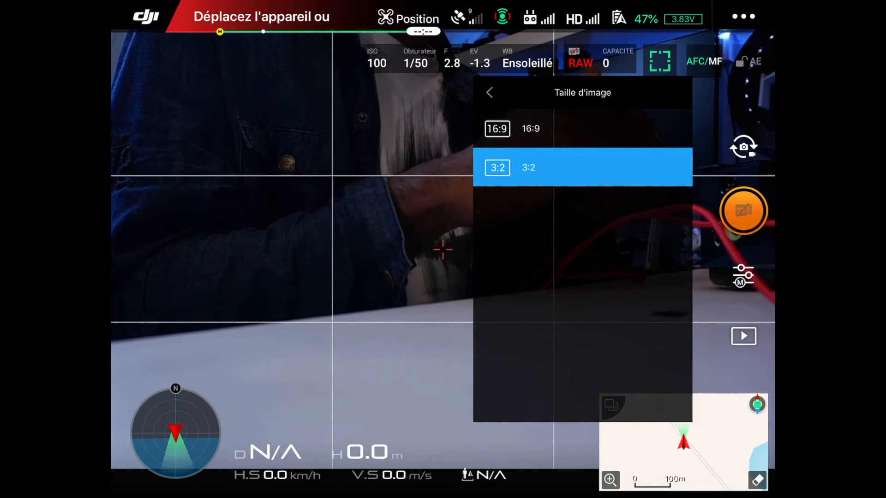
click(490, 93)
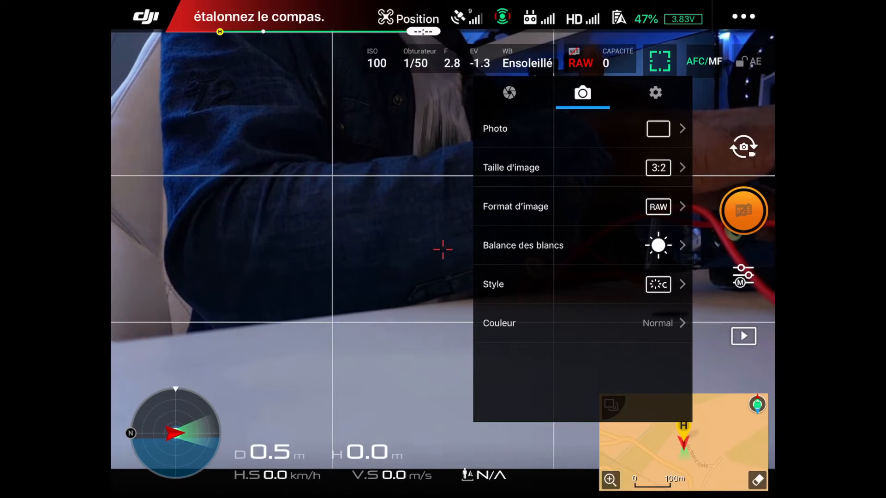
Switch the image format to JPEG+RAW and back to RAW, and return to the photo settings list
click(583, 206)
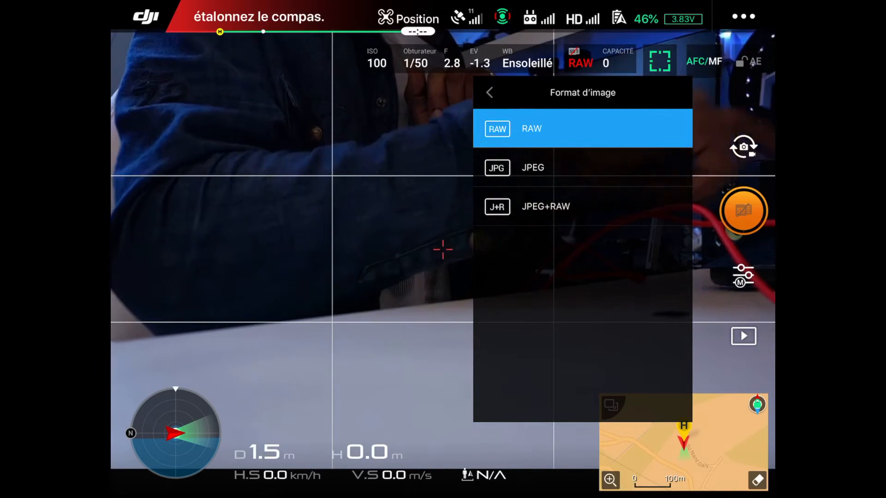
click(583, 207)
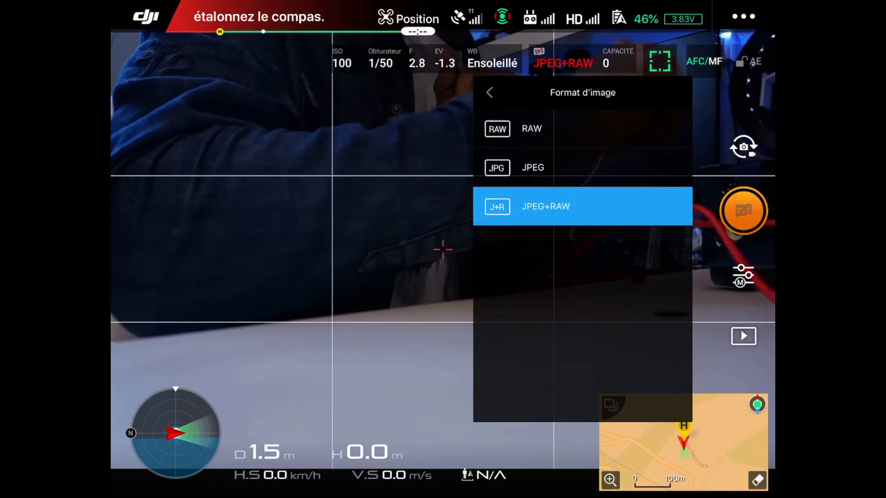
click(582, 129)
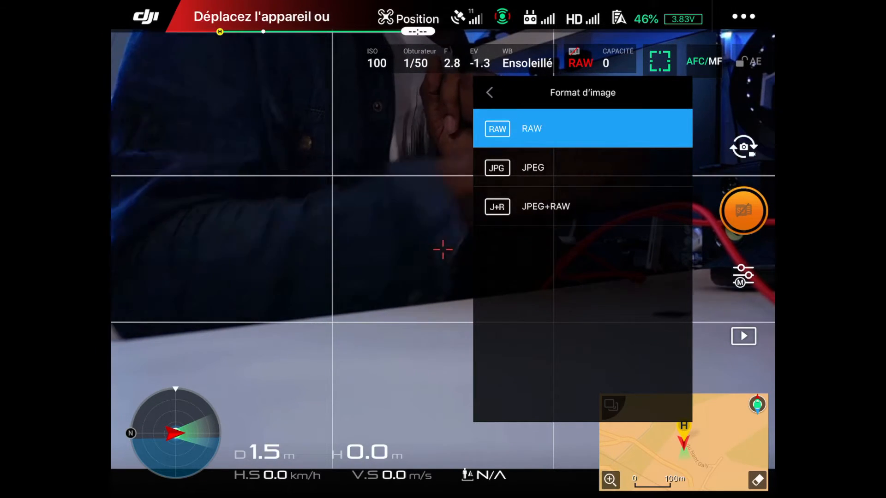
click(489, 92)
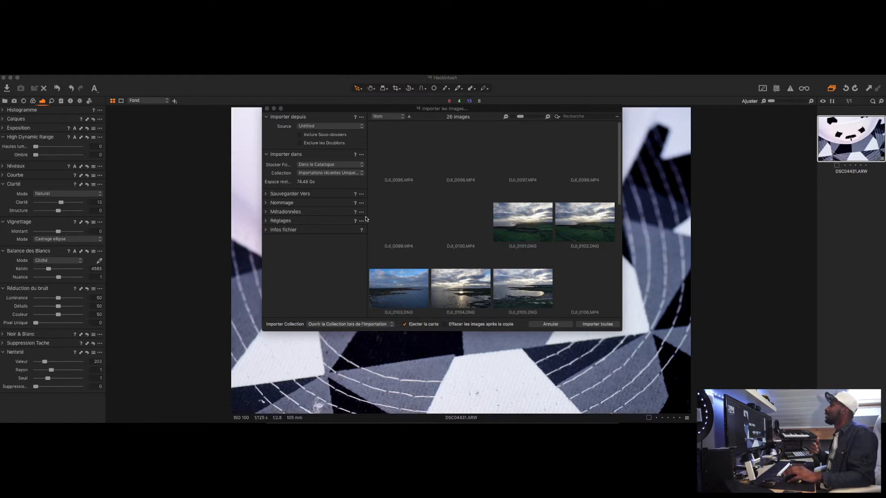
In Capture One's import window, select DJI_0101.DNG and look through the drone images available on the card
click(509, 227)
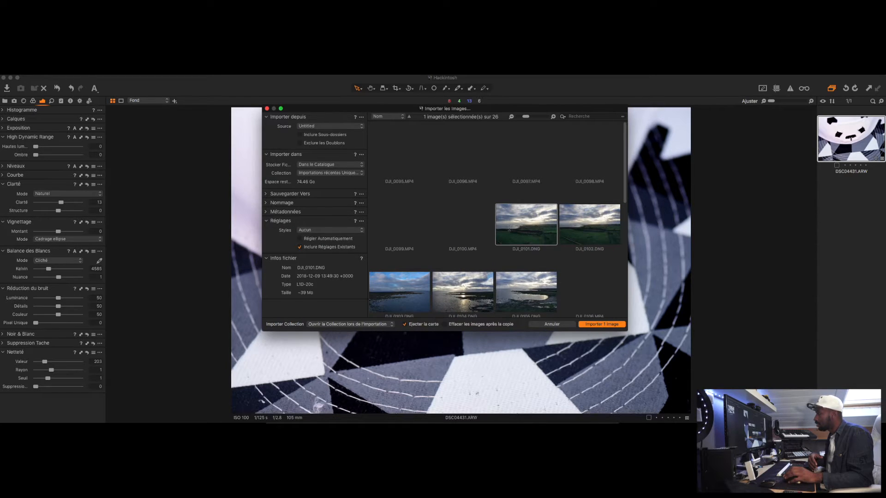
scroll(530, 254, down, 3)
scroll(540, 258, up, 1)
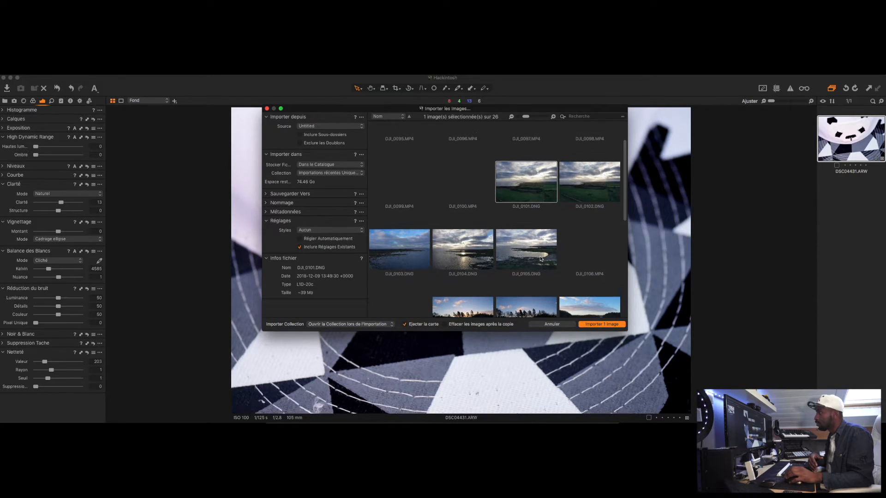
scroll(567, 248, down, 1)
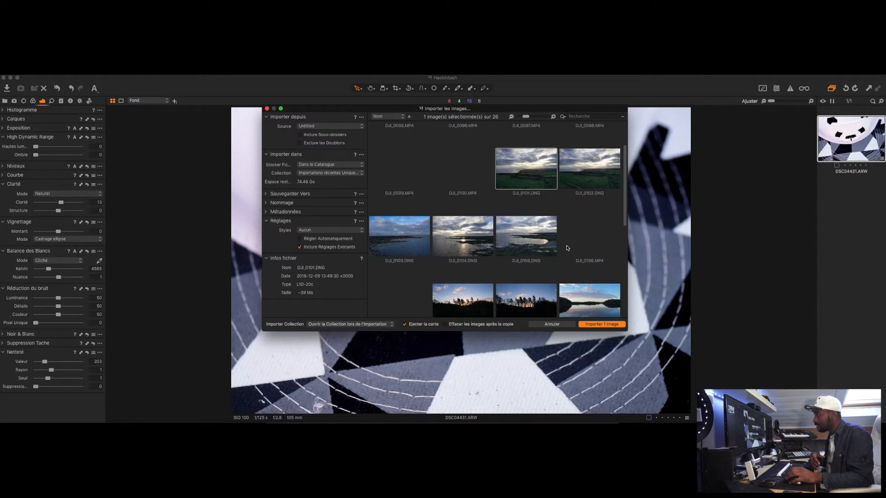
scroll(567, 248, down, 10)
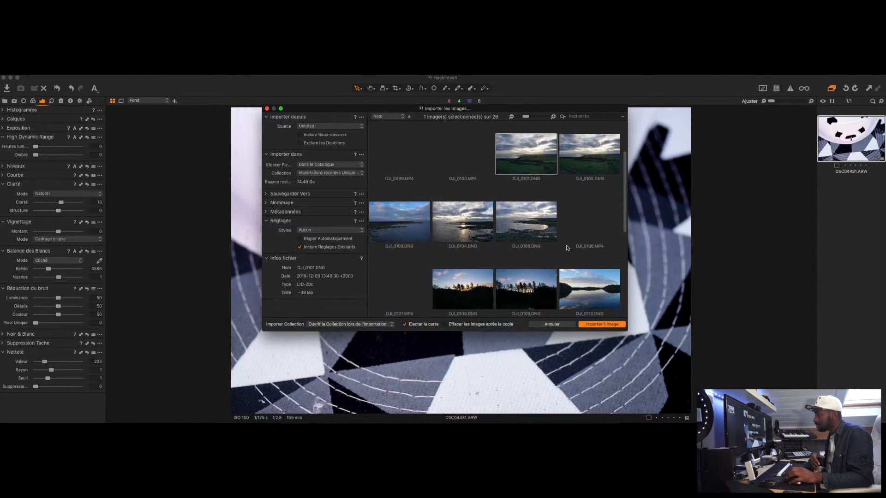
scroll(561, 249, down, 3)
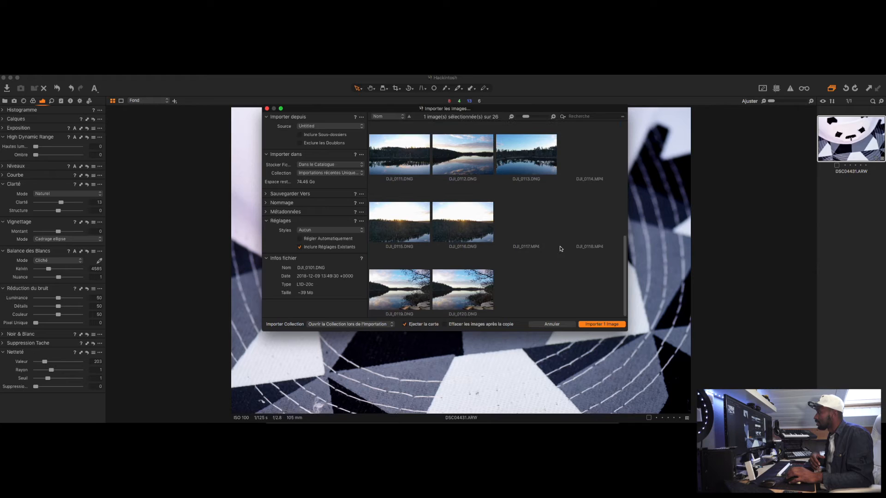
scroll(537, 267, up, 4)
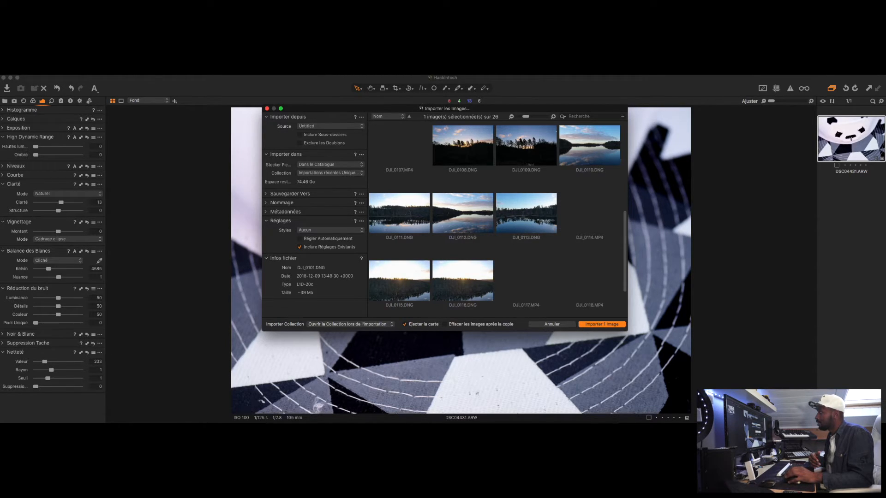
Select DJI_0113.DNG, the lake and forest photo, and import only that image
click(518, 229)
scroll(517, 228, down, 4)
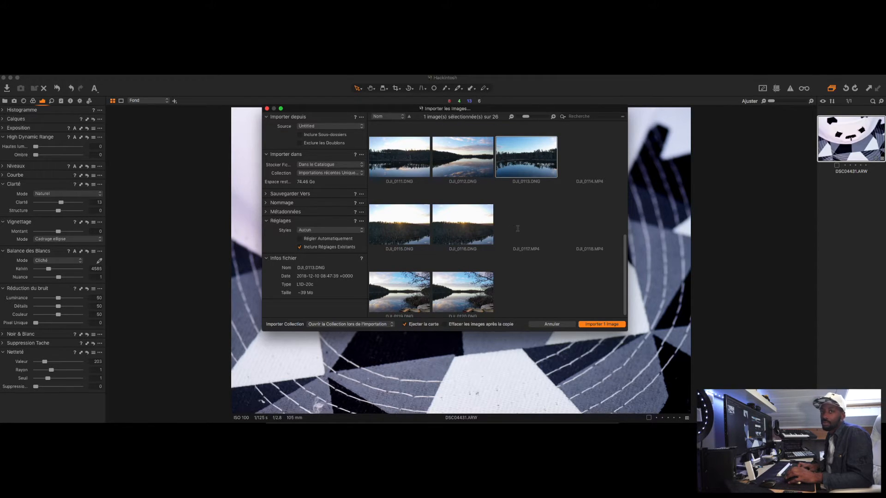
click(596, 325)
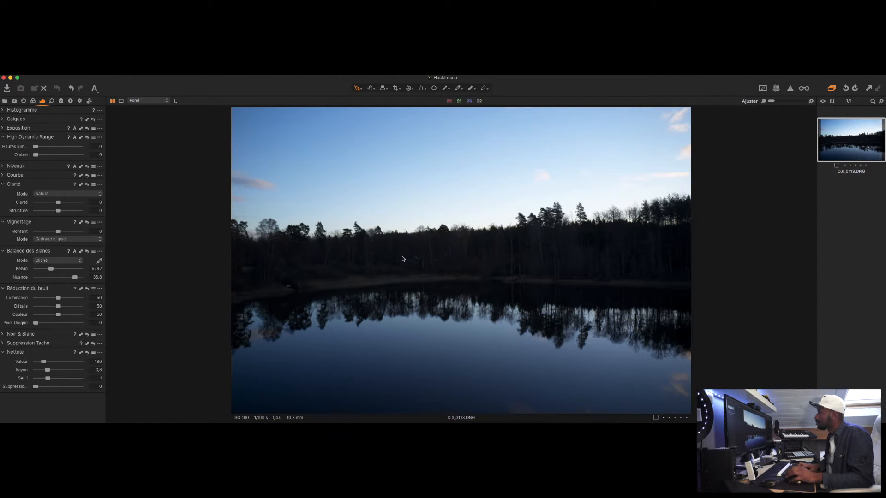
Examine the imported photo up close, checking detail in the dark treeline and the reflections on the water
scroll(403, 259, up, 5)
scroll(402, 257, down, 5)
scroll(420, 258, up, 3)
scroll(420, 259, down, 3)
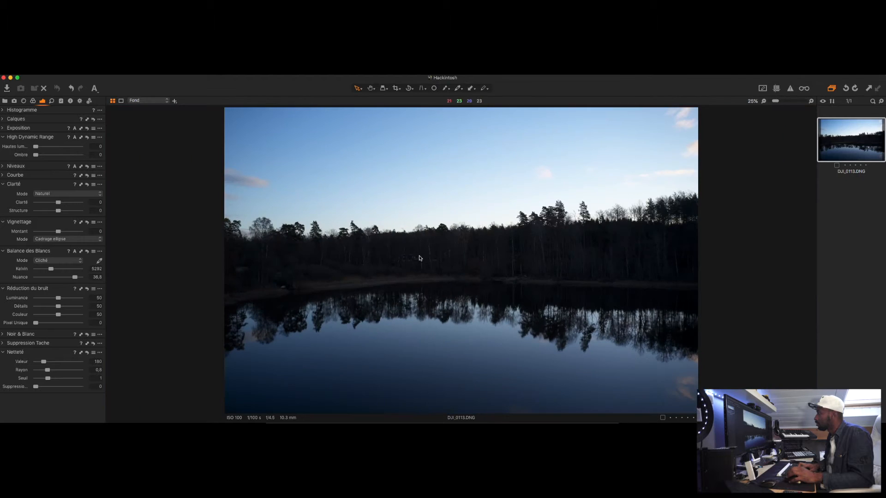
scroll(420, 257, up, 5)
scroll(399, 258, down, 2)
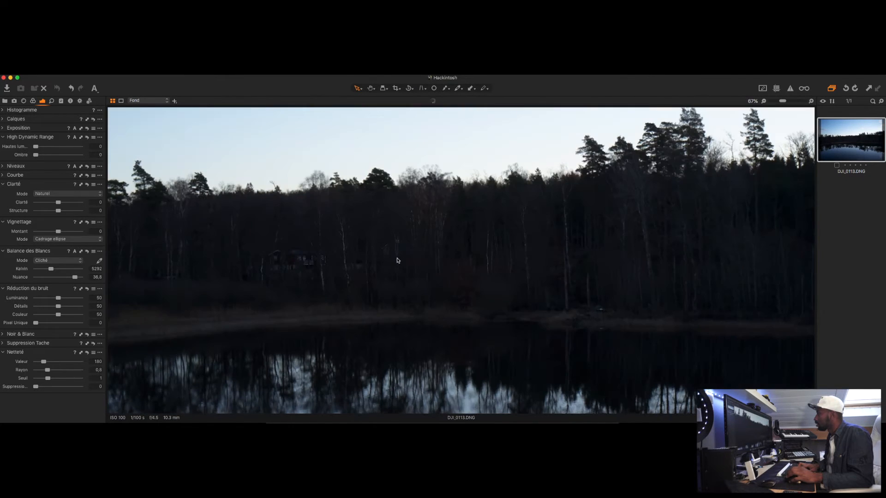
scroll(395, 261, down, 3)
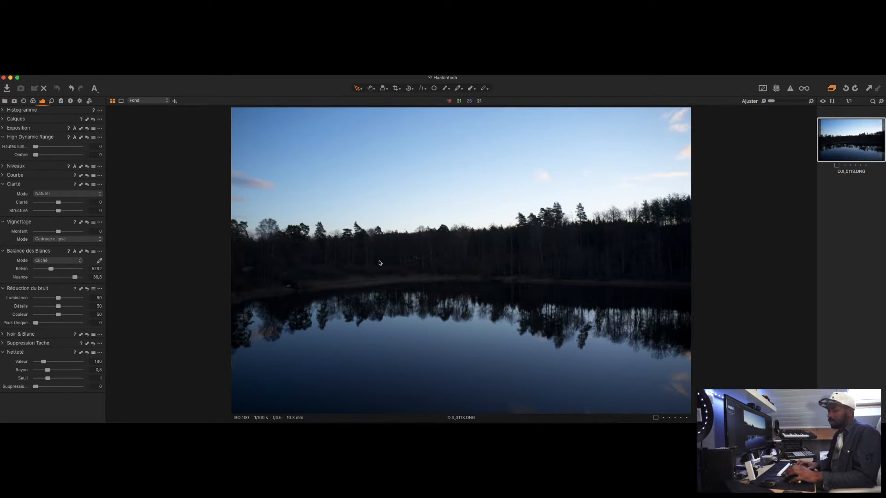
scroll(395, 250, up, 2)
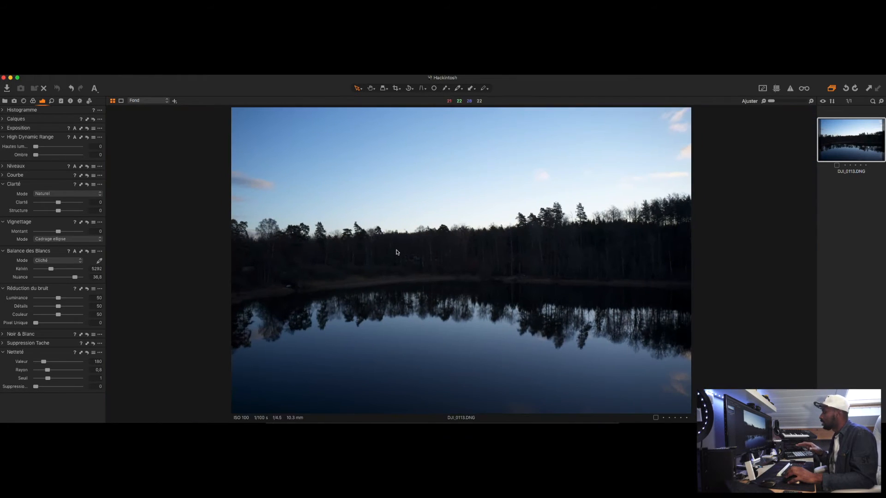
scroll(395, 375, up, 1)
scroll(395, 375, up, 2)
scroll(397, 374, down, 3)
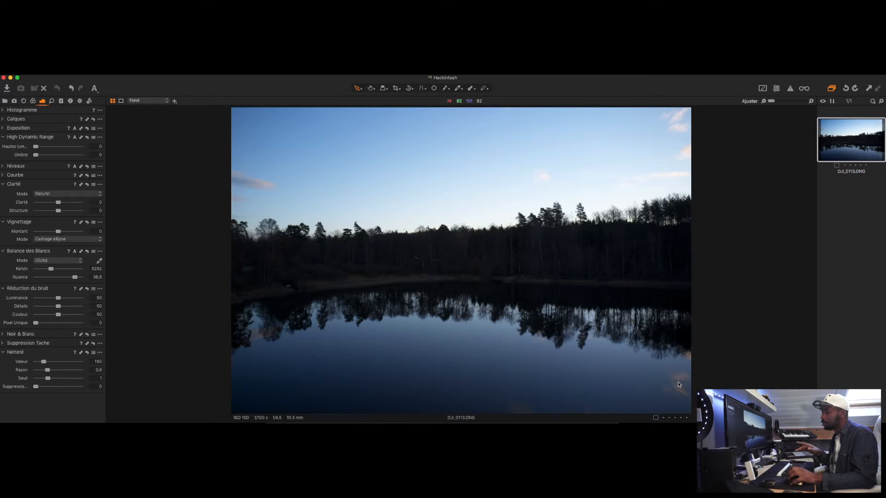
scroll(679, 384, up, 5)
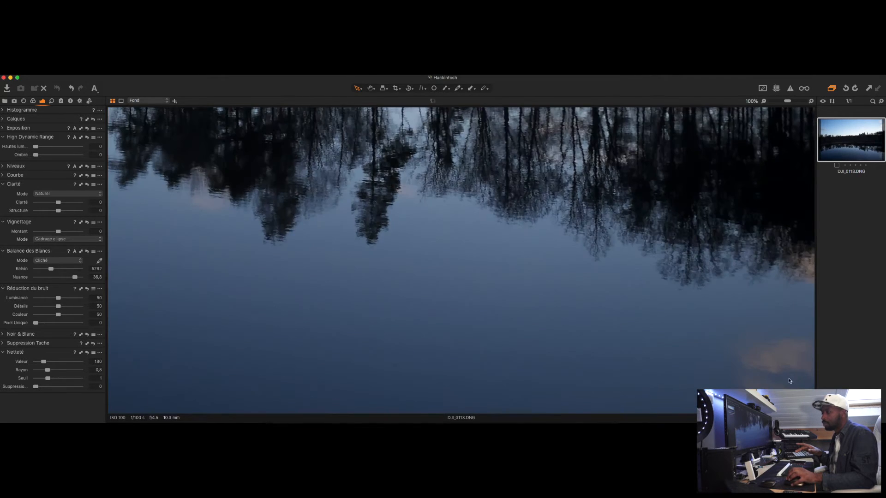
scroll(784, 378, down, 5)
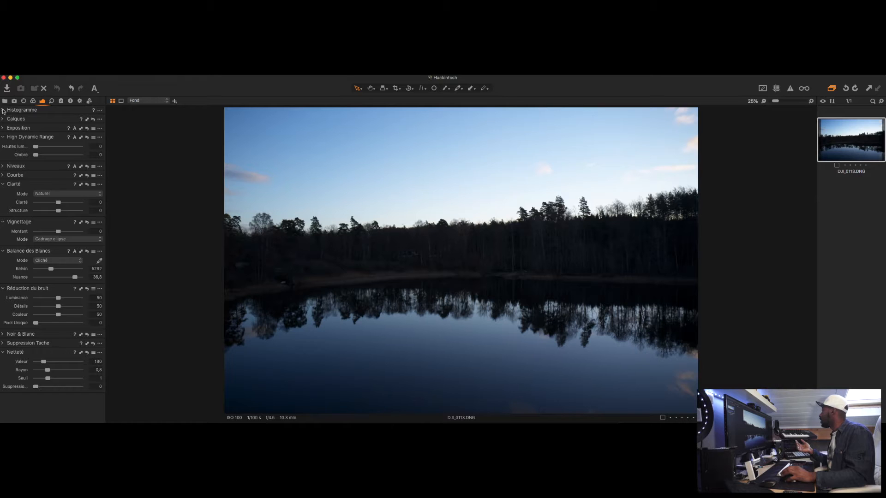
Expand the histogram of the photo and briefly look at the Calques tool
click(3, 111)
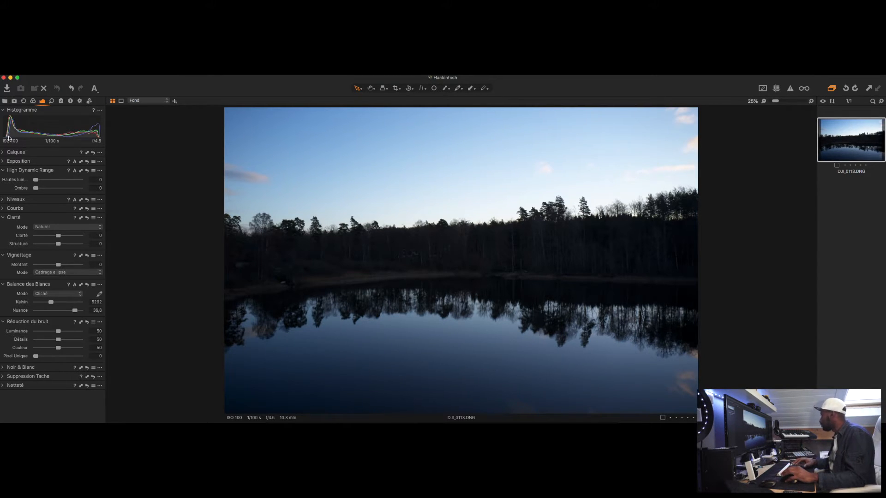
click(2, 152)
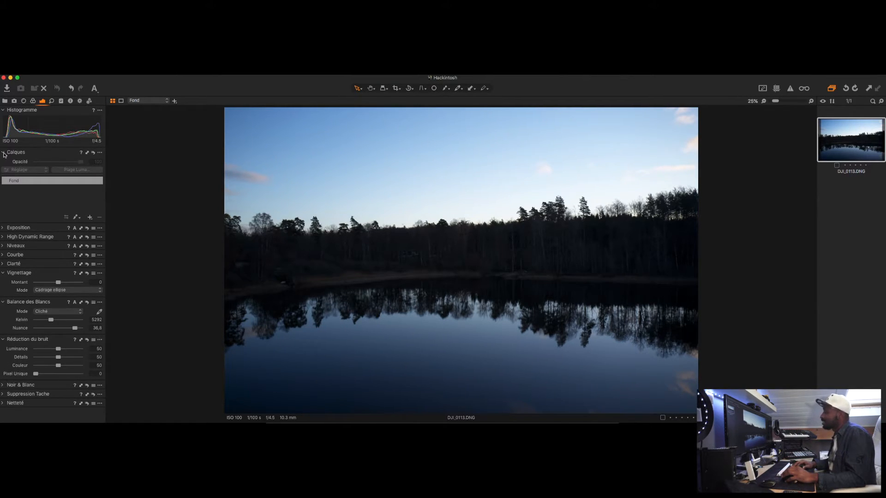
click(4, 153)
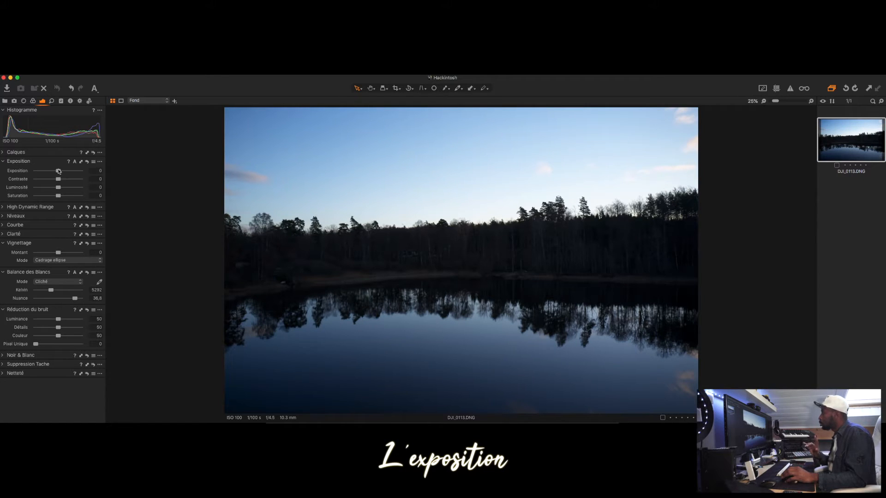
Try brighter and darker values for Exposition, down to about -1.04, and reset it to 0
drag(59, 171, 60, 172)
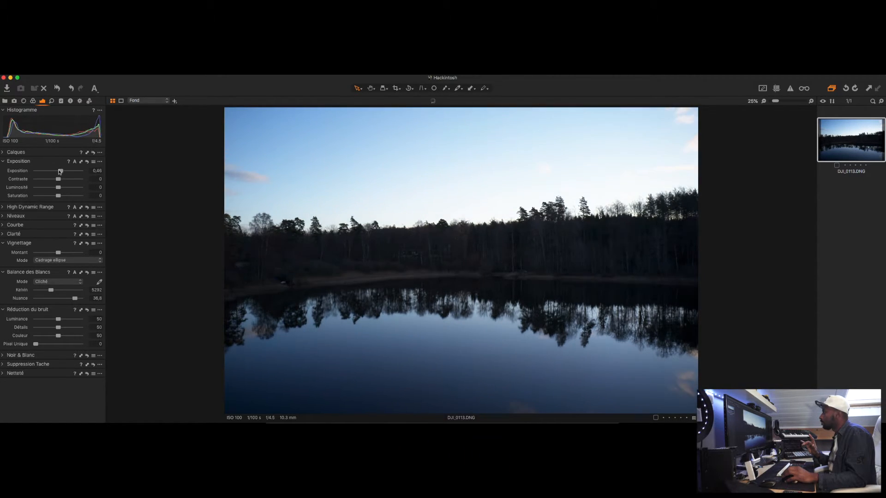
scroll(59, 172, up, 4)
scroll(59, 172, down, 10)
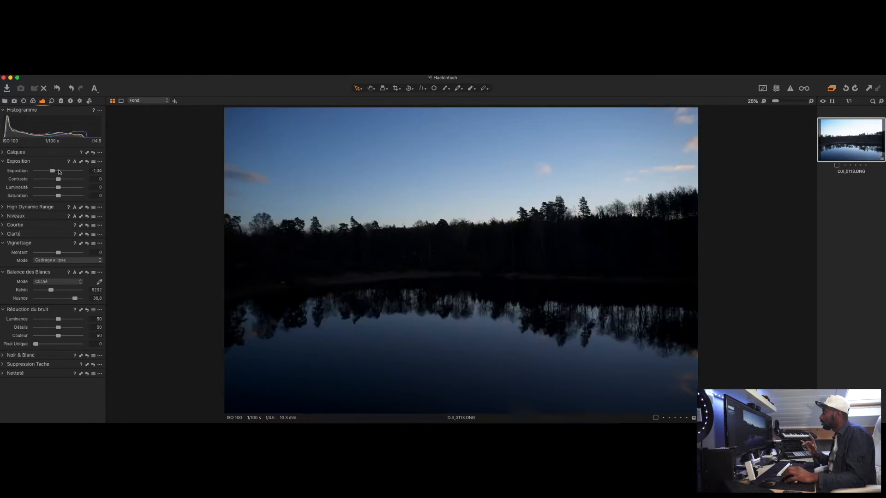
scroll(59, 172, up, 7)
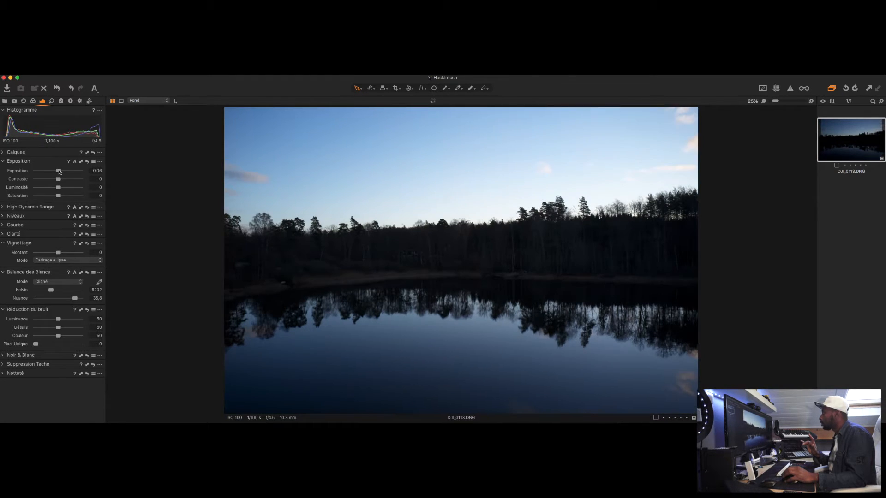
double_click(59, 171)
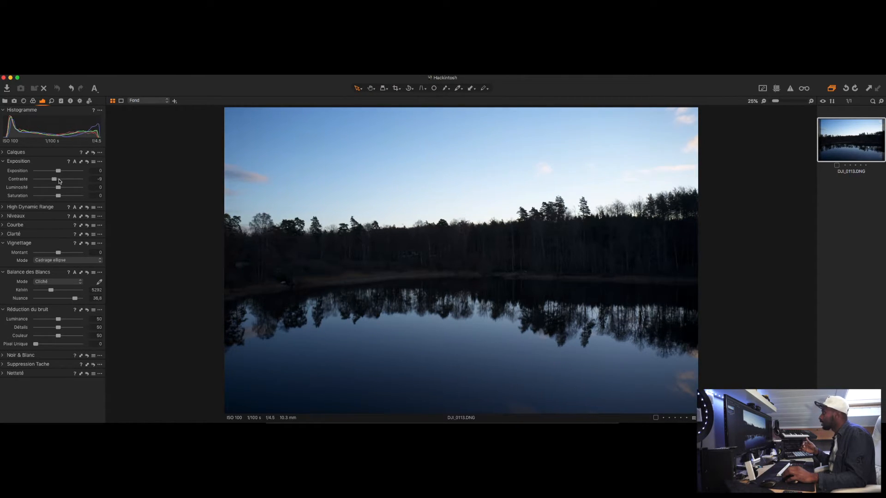
Try a Contraste of 22 and reset it, leaving Luminosité and Saturation at 0
scroll(59, 181, up, 10)
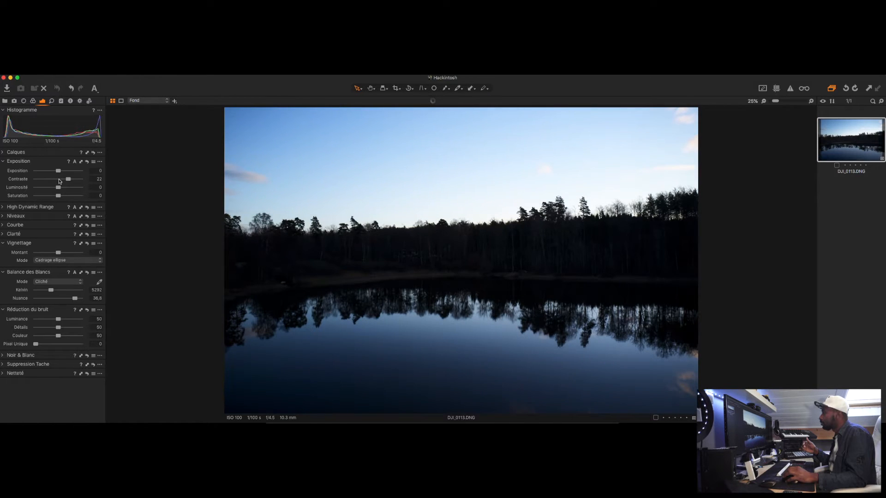
click(59, 180)
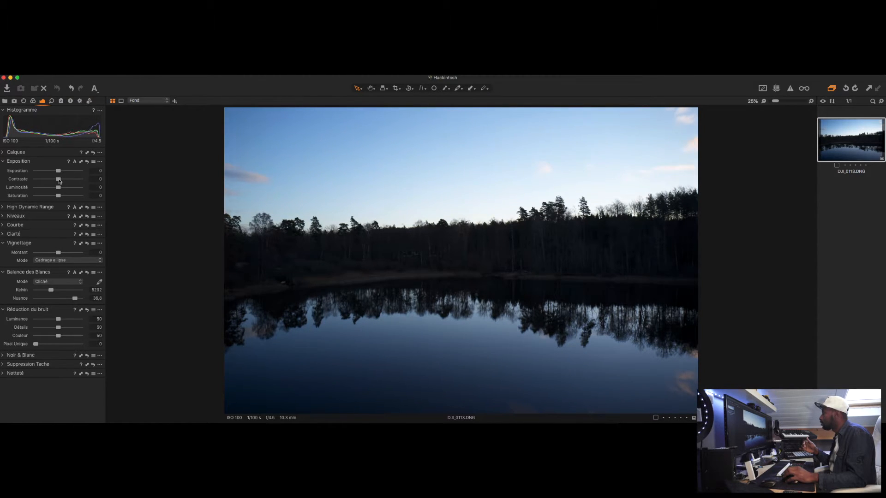
mouse_move(58, 189)
mouse_down()
mouse_move(71, 186)
mouse_move(48, 188)
mouse_move(69, 194)
mouse_move(60, 198)
mouse_move(69, 194)
mouse_move(20, 200)
mouse_move(58, 198)
mouse_up()
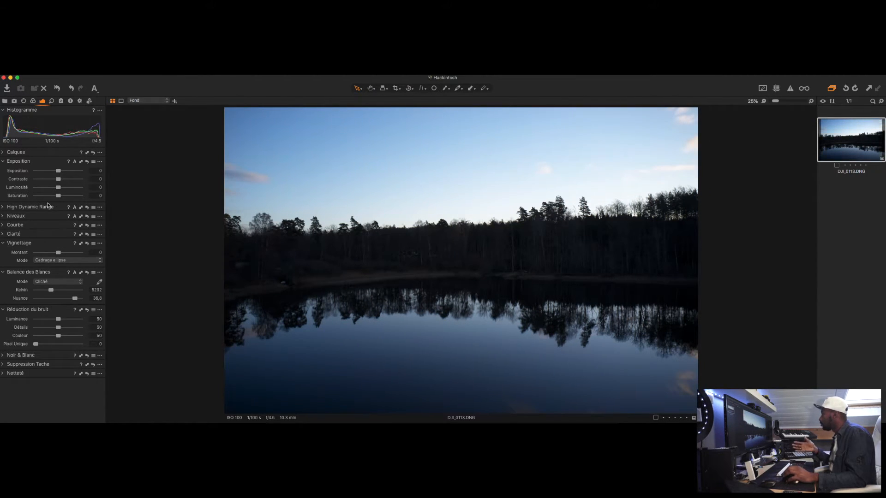
Expand High Dynamic Range, try the Hautes lumières and Ombre adjustments, and return both to 0
click(3, 208)
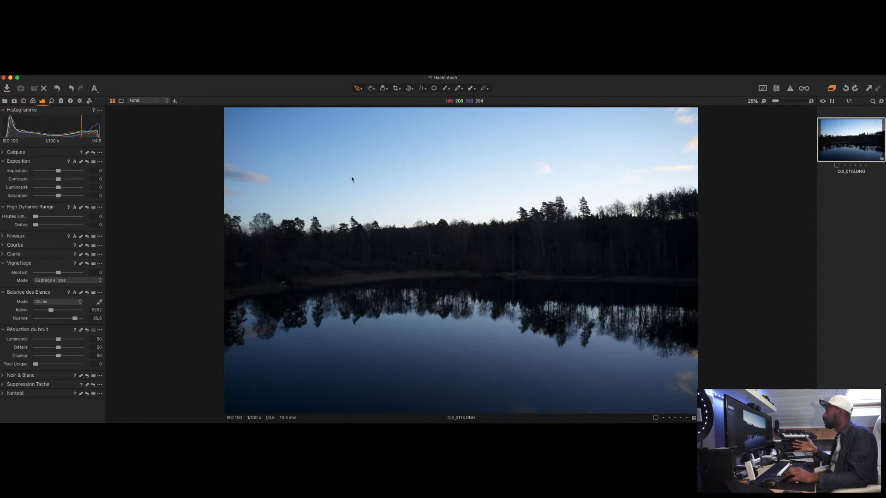
click(37, 217)
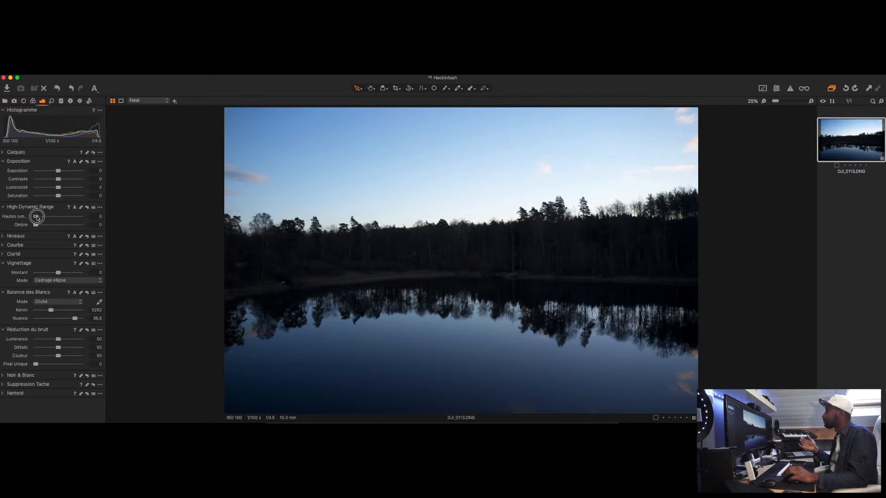
drag(37, 216, 10, 226)
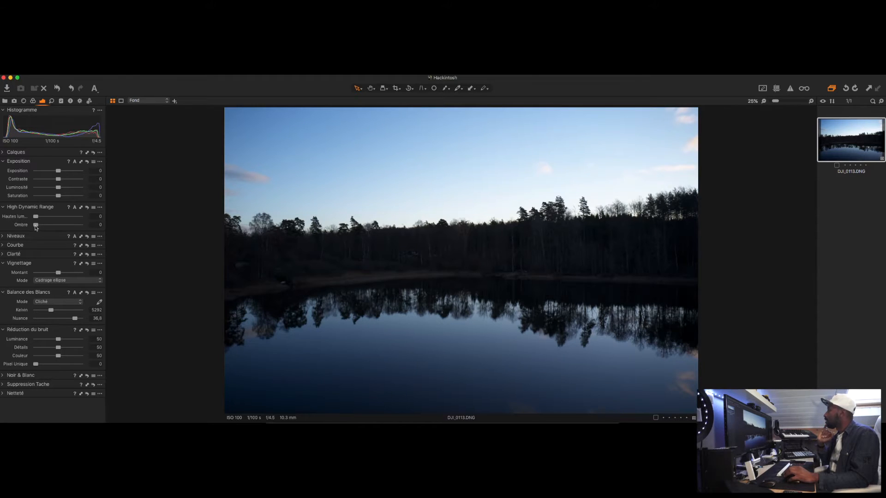
mouse_move(36, 225)
mouse_down()
mouse_move(53, 226)
mouse_move(32, 225)
mouse_up()
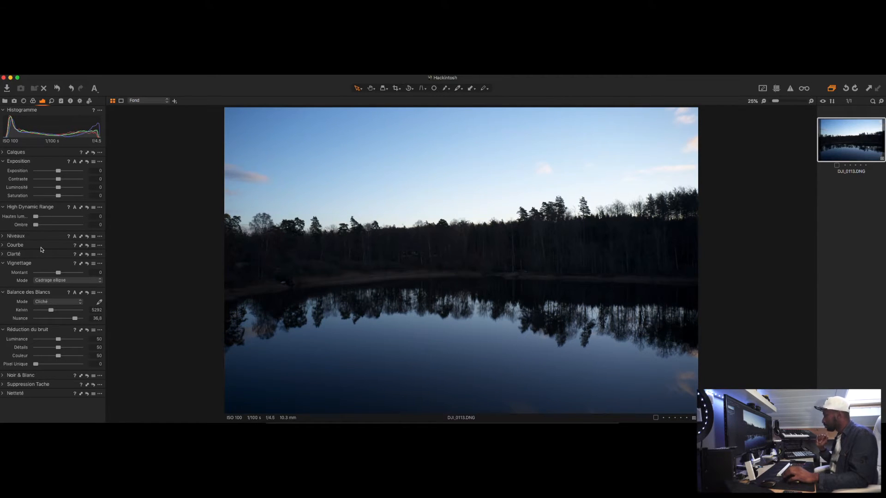
Expand Niveaux, try the midtone and the black and white input and output points, and return them to 0, 0,00 and 255
click(1, 236)
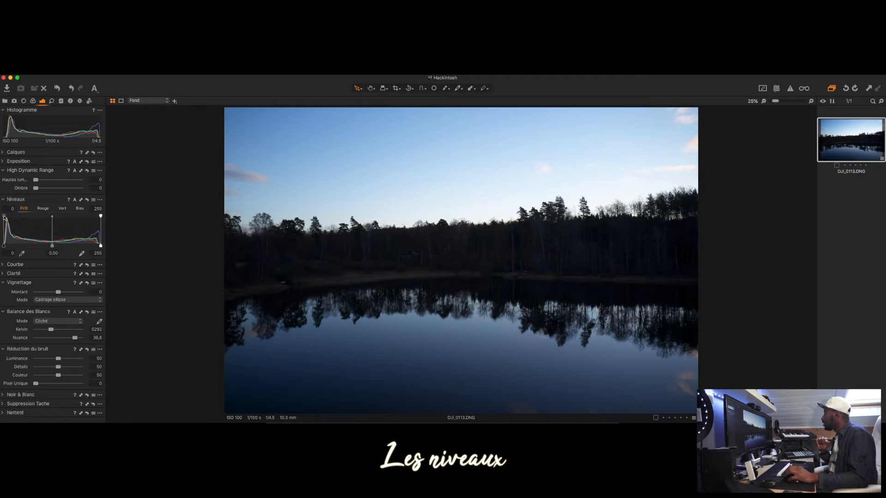
drag(53, 246, 52, 248)
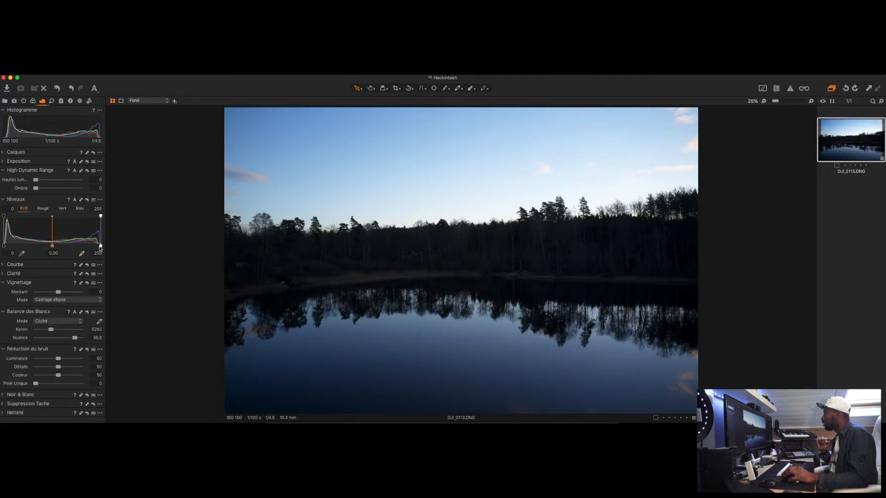
drag(100, 216, 109, 247)
drag(4, 216, 4, 246)
mouse_move(101, 245)
mouse_down()
mouse_move(86, 246)
mouse_move(101, 246)
mouse_up()
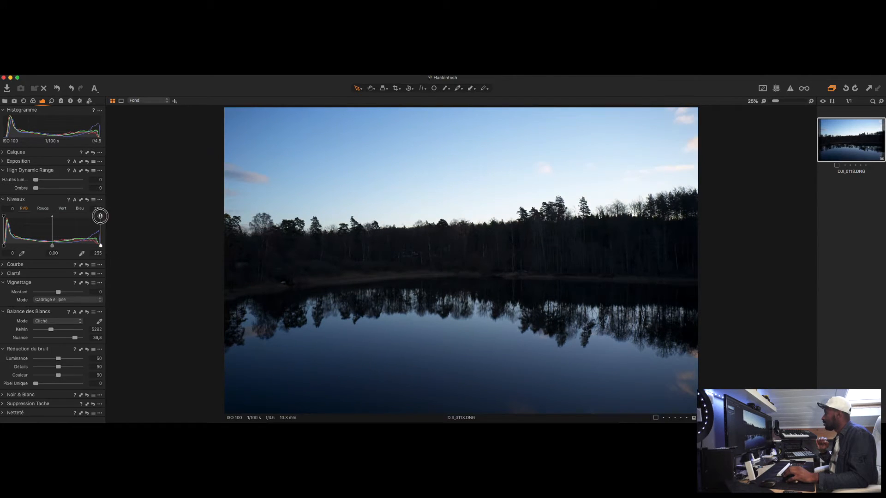
drag(99, 215, 101, 216)
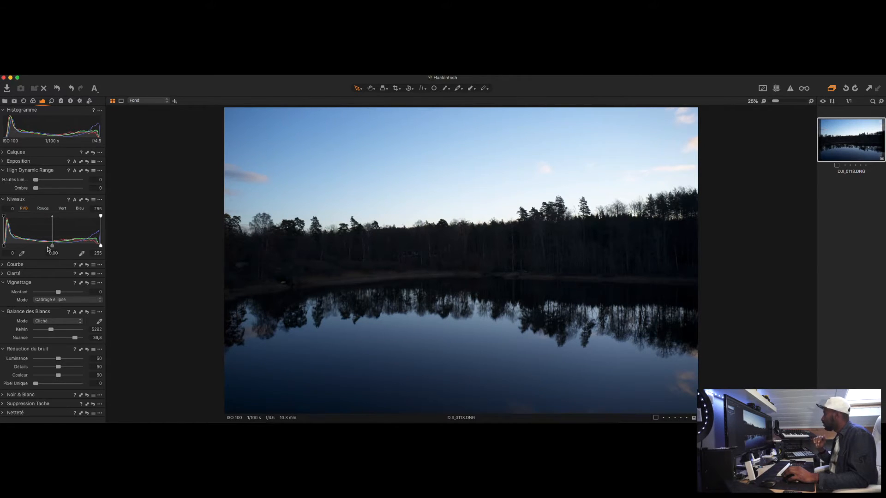
Expand Courbe and try an S-curve on the RVB channel with a lowered shadow point and a raised highlight point
click(3, 266)
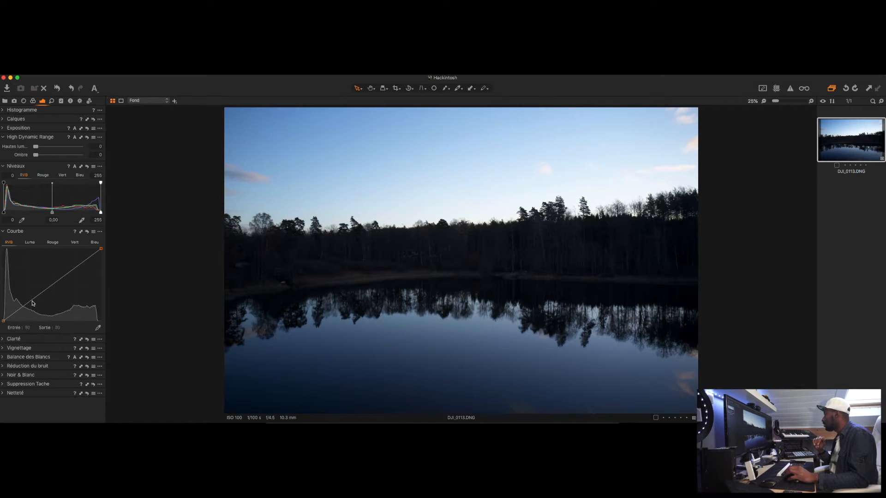
drag(32, 301, 41, 310)
drag(69, 276, 66, 275)
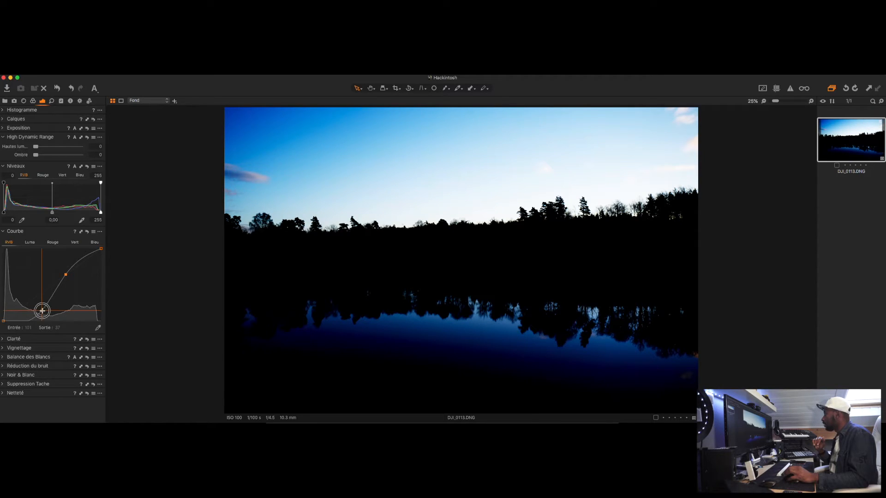
drag(42, 311, 37, 301)
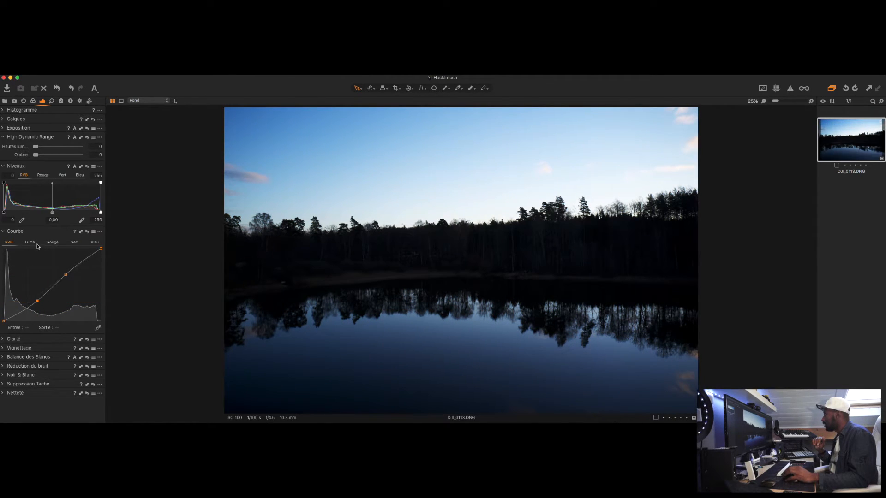
View the Luma, Rouge, Vert and Bleu curves in turn and return to the RVB curve
click(32, 242)
click(51, 243)
click(75, 243)
click(94, 242)
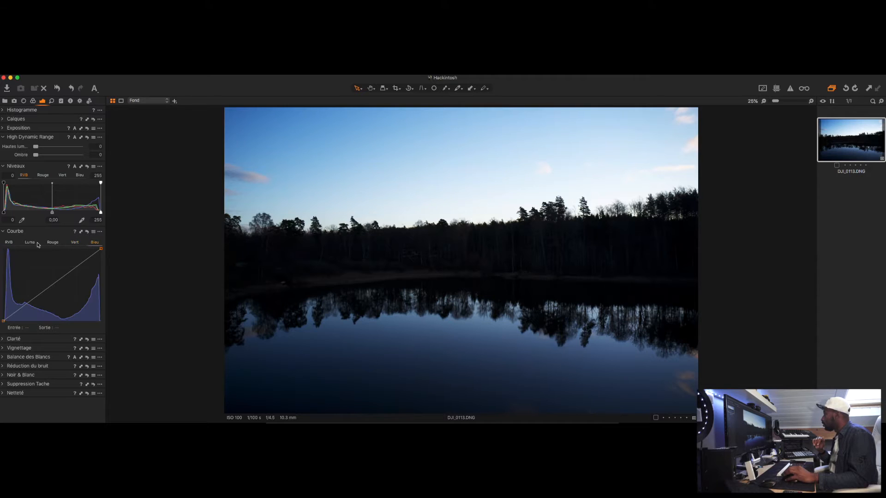
click(11, 243)
click(31, 243)
click(54, 245)
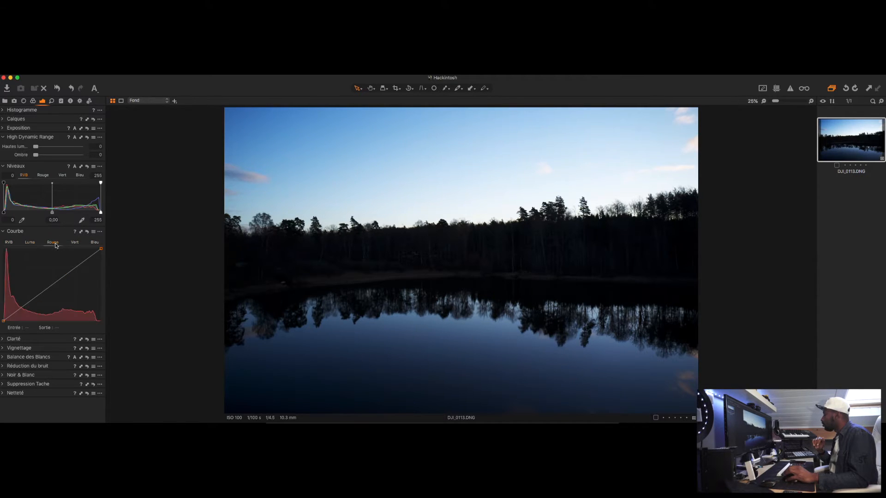
click(9, 243)
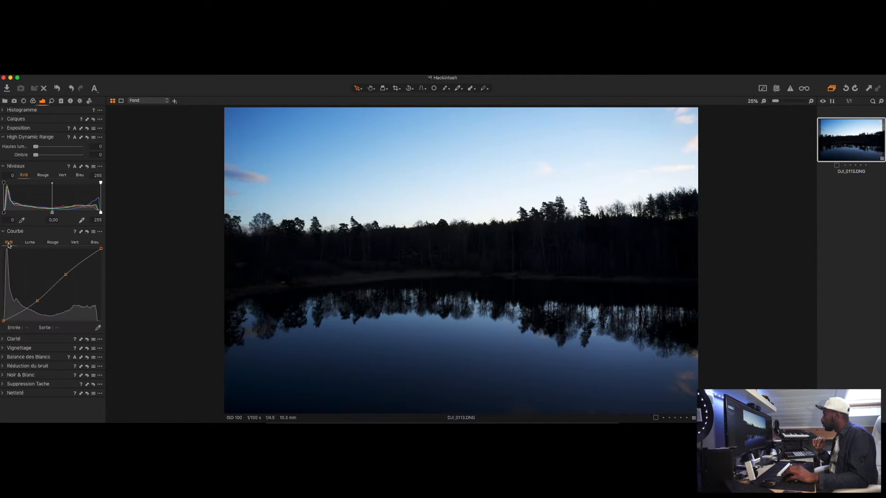
Clear the S-curve points from the RVB curve and collapse the Courbe tool
right_click(38, 301)
click(51, 308)
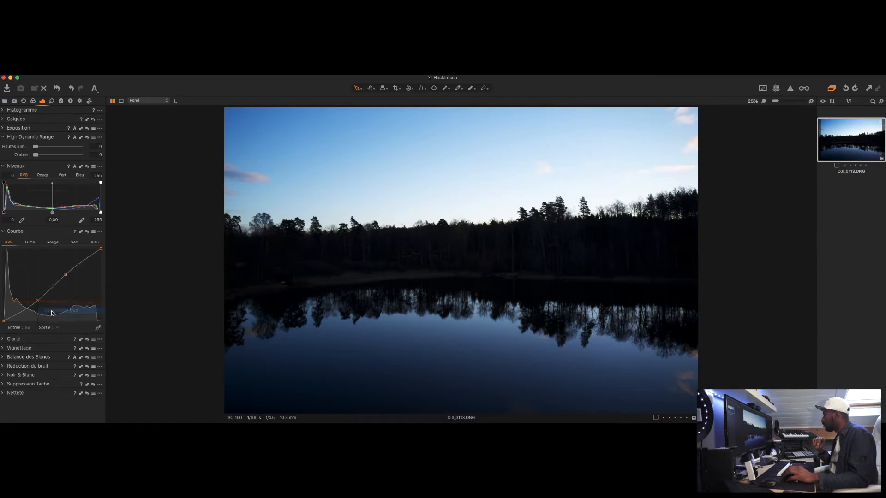
click(4, 232)
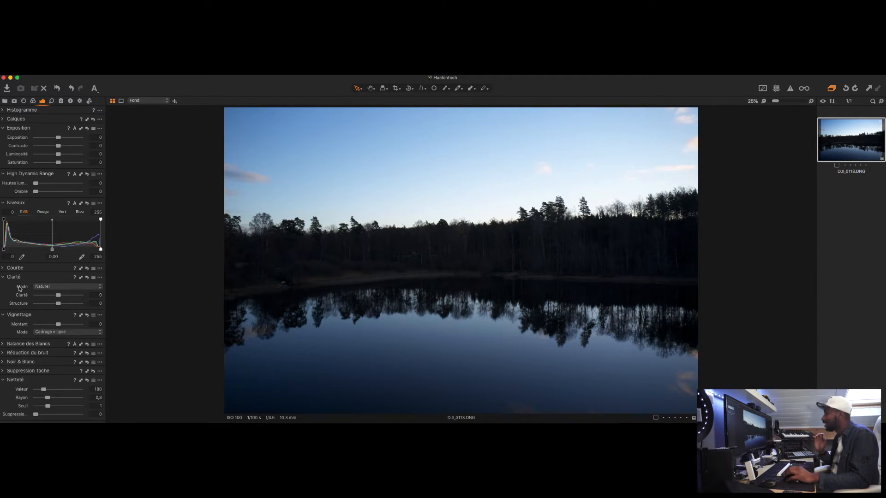
Check the Clarté modes, keep Naturel, try a negative Clarté value, and reset it to 0
click(62, 288)
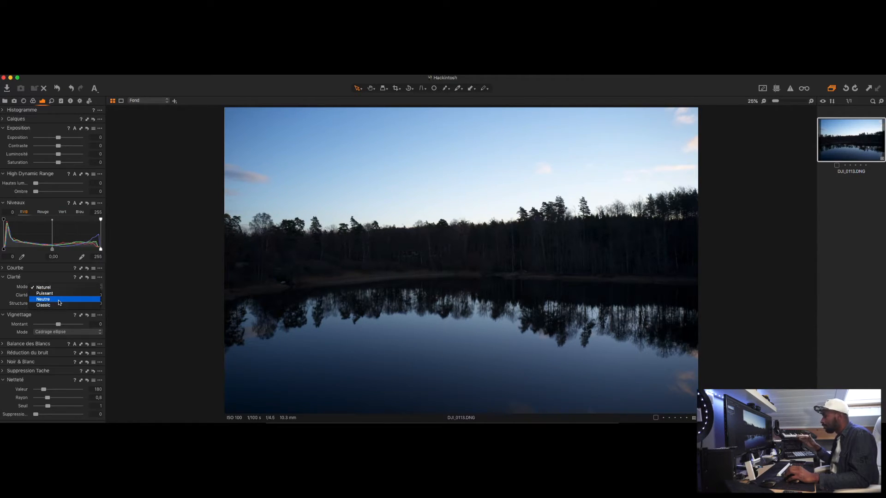
click(44, 287)
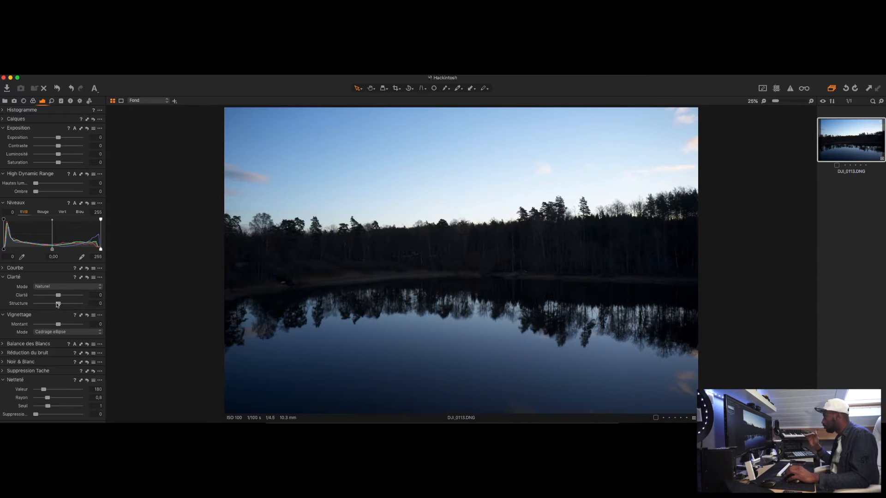
drag(59, 296, 14, 296)
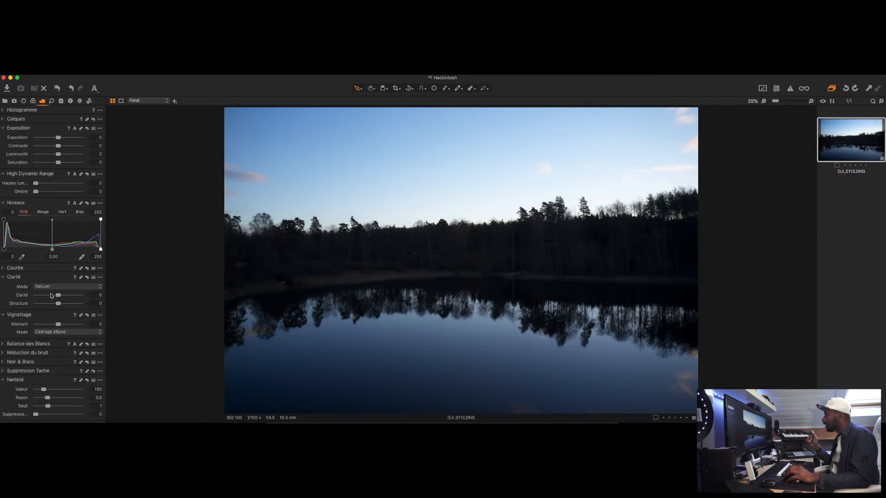
double_click(57, 295)
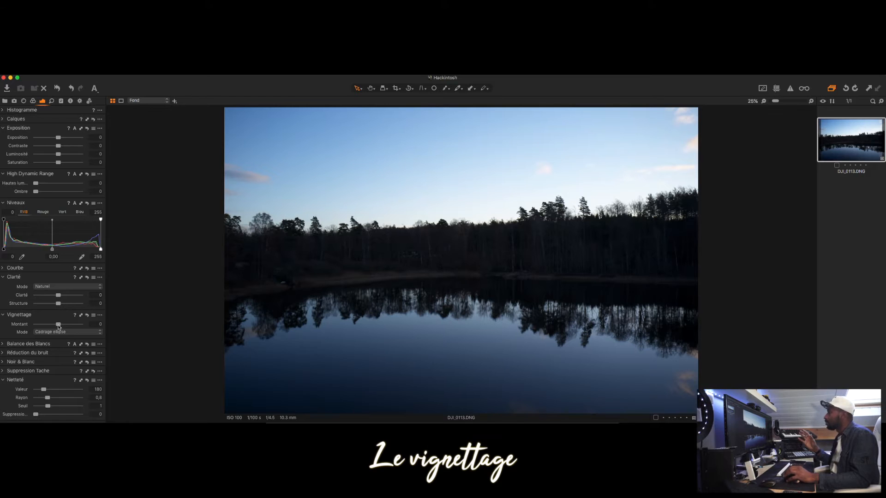
Darken the photo's corners with a Vignettage Montant of -4 and reset it to 0
drag(58, 327, 34, 324)
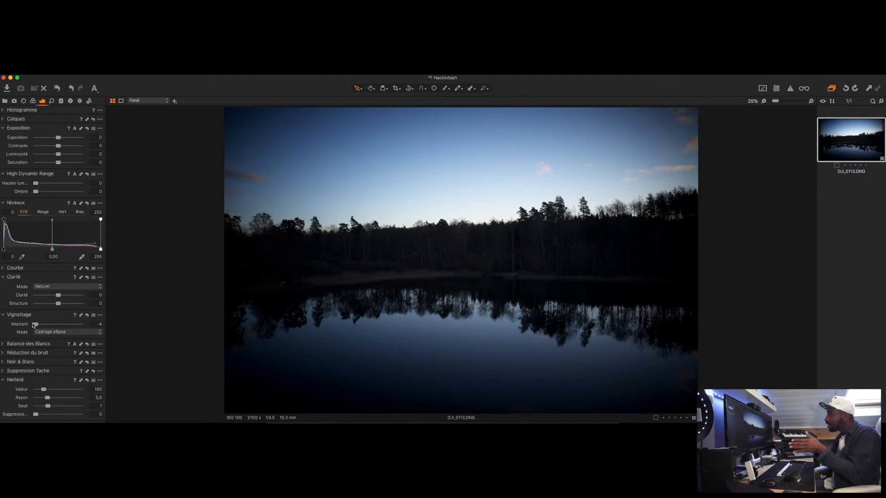
drag(36, 325, 22, 325)
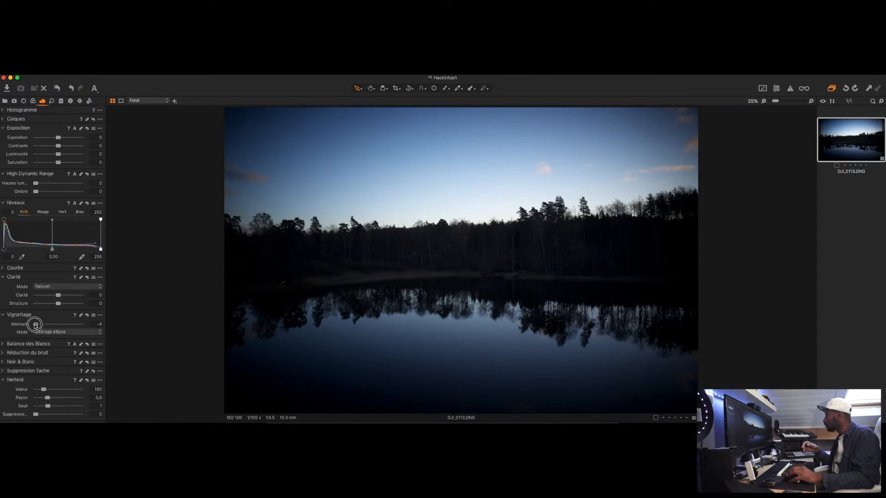
double_click(35, 324)
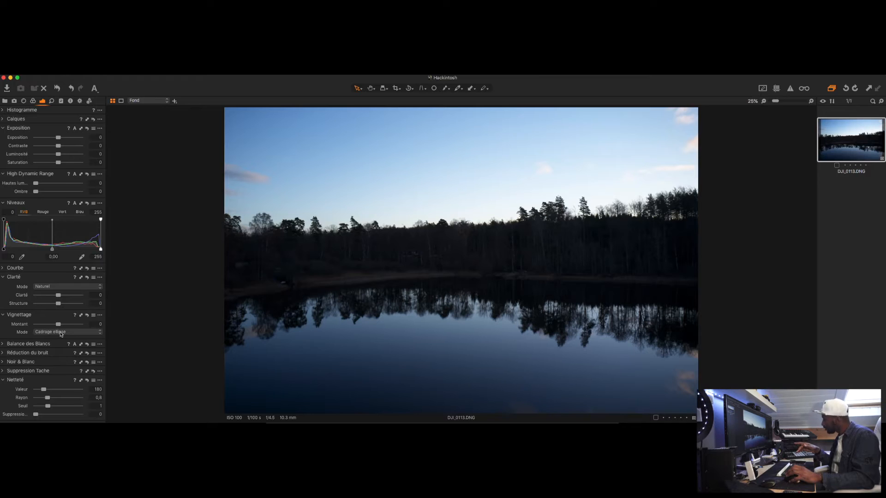
Switch the Vignettage mode to Cadrage circulaire and Circulaire, and return it to Cadrage ellipse
click(60, 333)
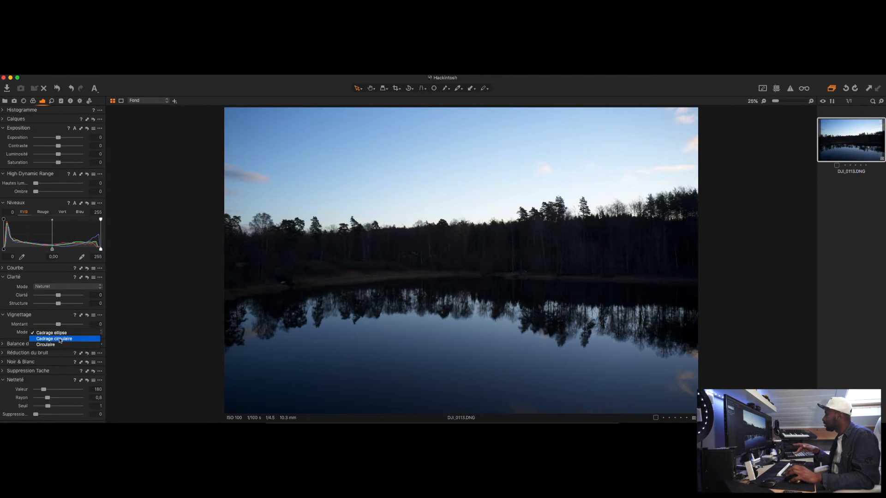
click(63, 339)
click(55, 333)
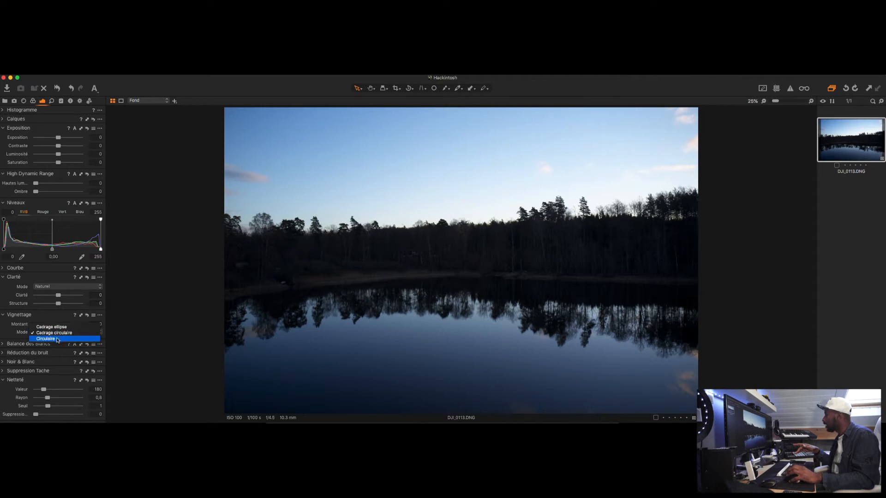
click(55, 339)
click(57, 332)
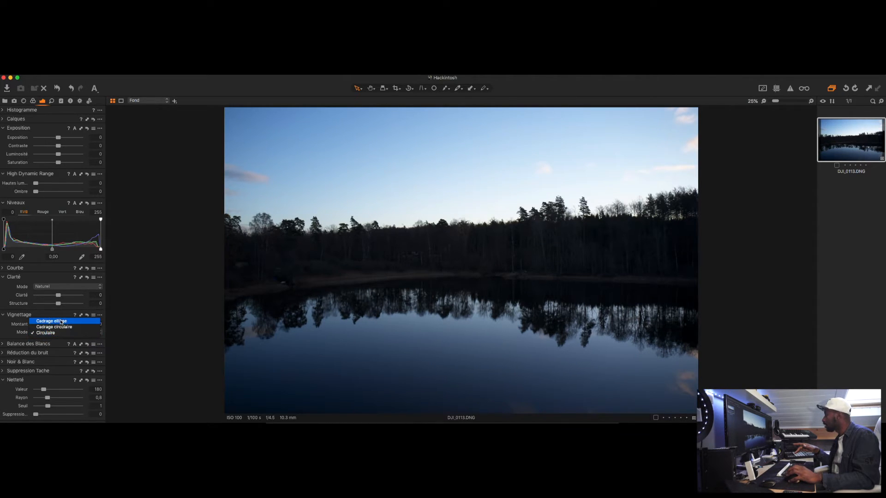
click(37, 320)
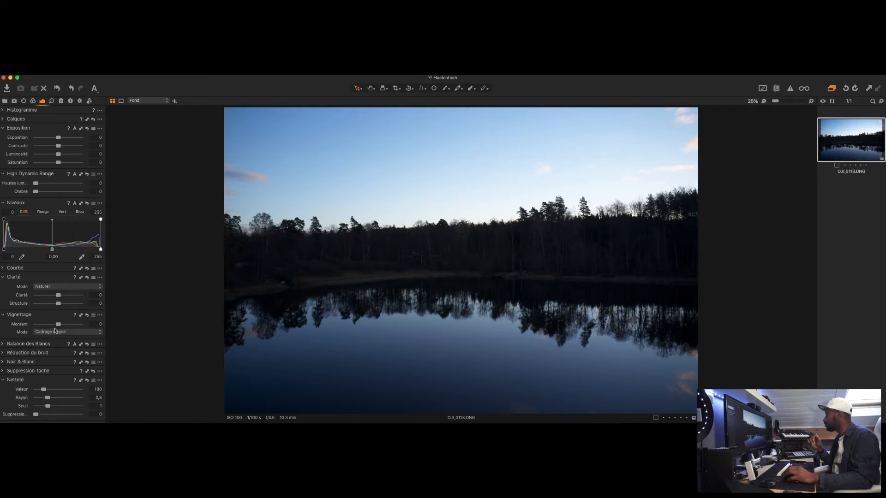
Compare a vignette of about -4 in Cadrage circulaire and Cadrage ellipse modes, and reset its Montant to 0
click(55, 331)
click(48, 339)
drag(58, 324, 36, 325)
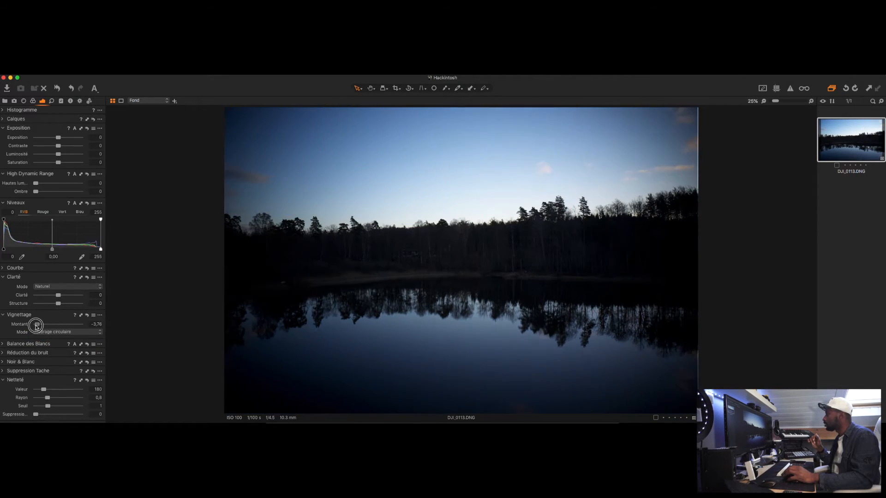
click(53, 332)
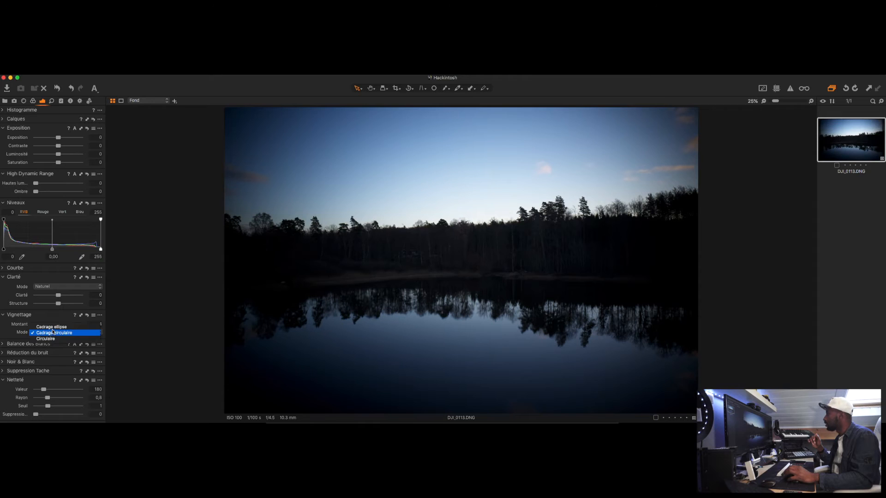
click(51, 326)
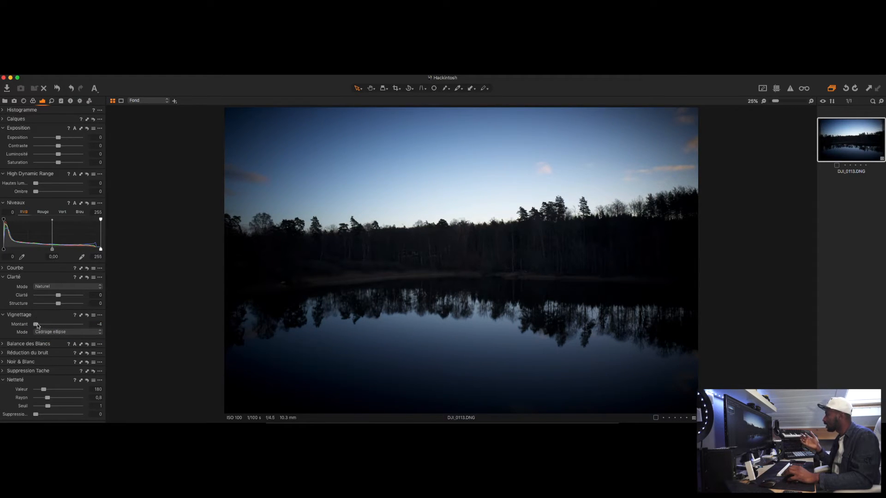
double_click(36, 325)
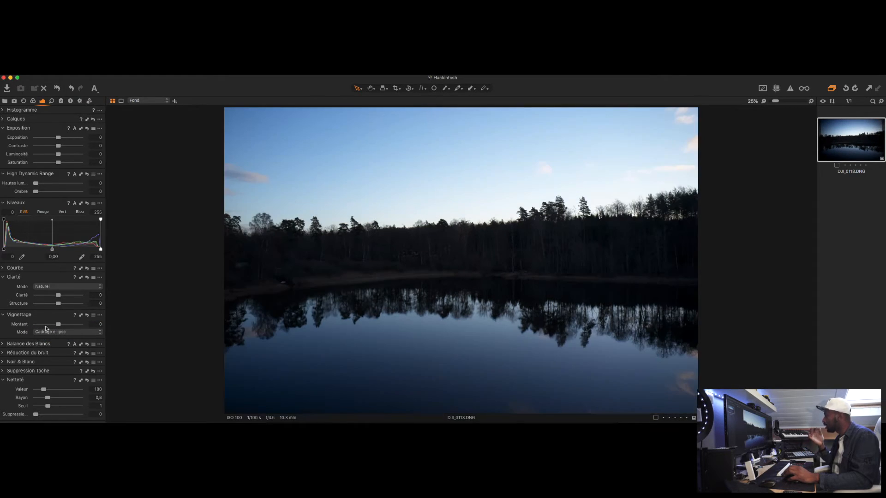
Expand Balance des Blancs and check its mode choices, keeping Cliché
click(3, 344)
click(57, 354)
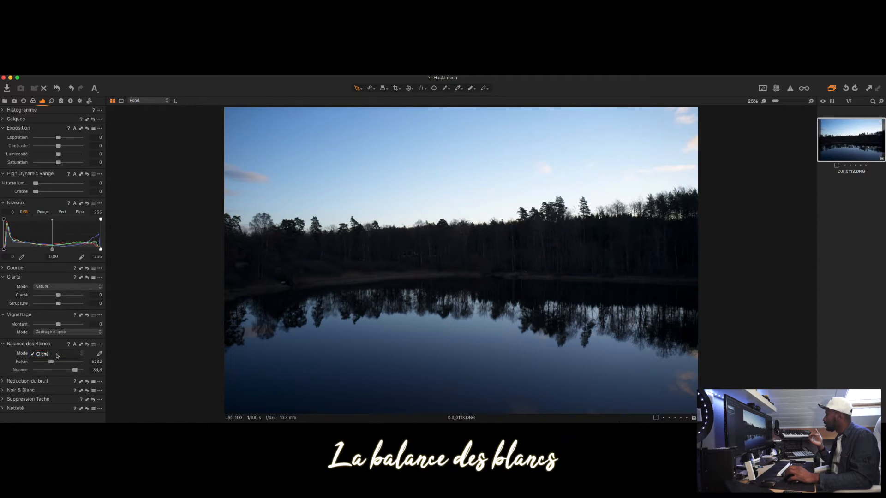
click(57, 354)
click(54, 354)
click(52, 355)
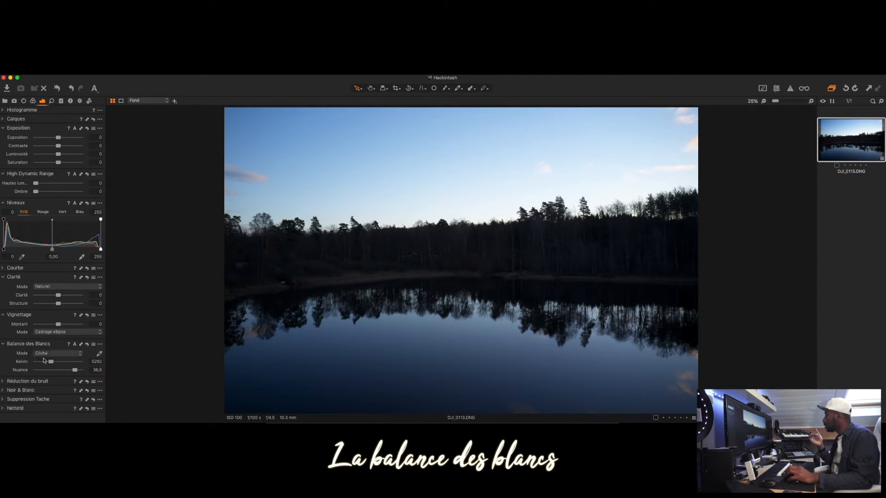
Try warmer and cooler Kelvin values for the white balance, such as 6019, and return it to 5292 in Cliché mode
click(51, 362)
drag(51, 362, 53, 363)
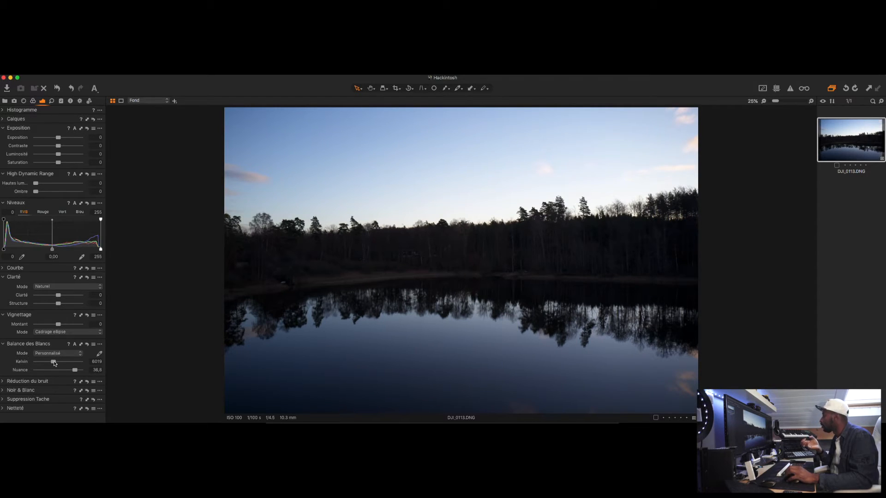
mouse_move(53, 363)
mouse_down()
mouse_move(61, 363)
mouse_move(42, 364)
mouse_up()
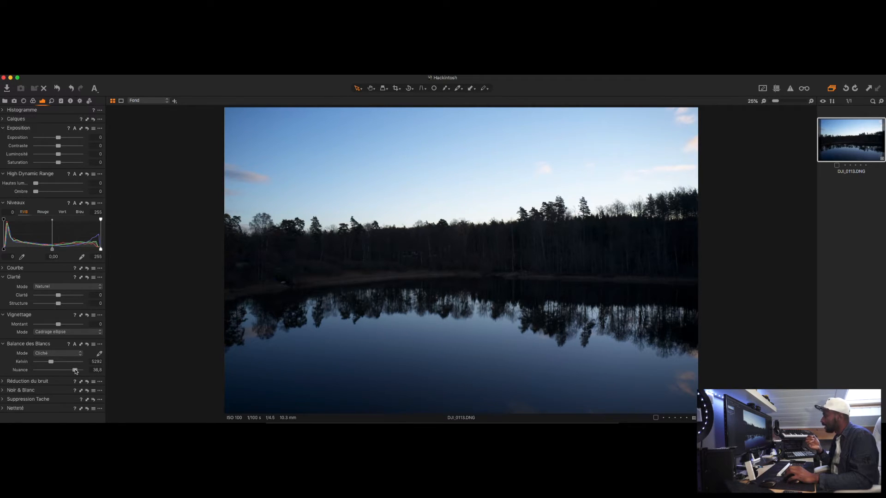
Try a slightly different white balance Nuance and reset it to 36,8
drag(75, 371, 75, 371)
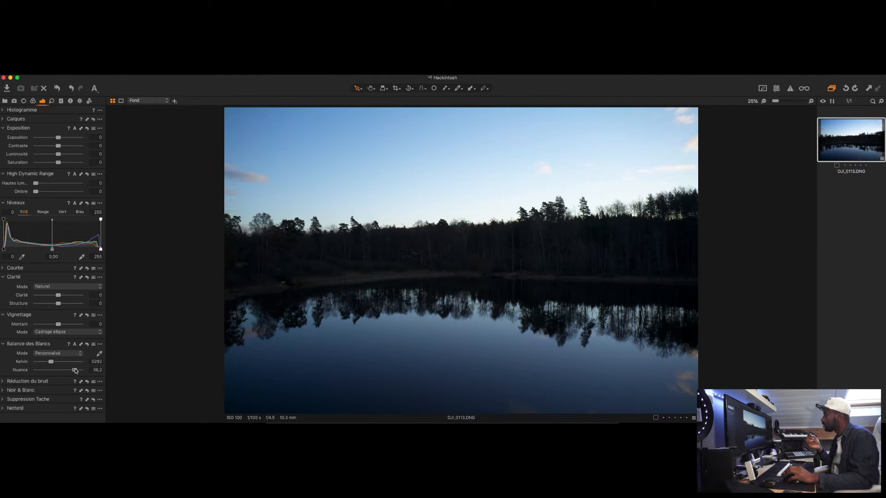
double_click(76, 371)
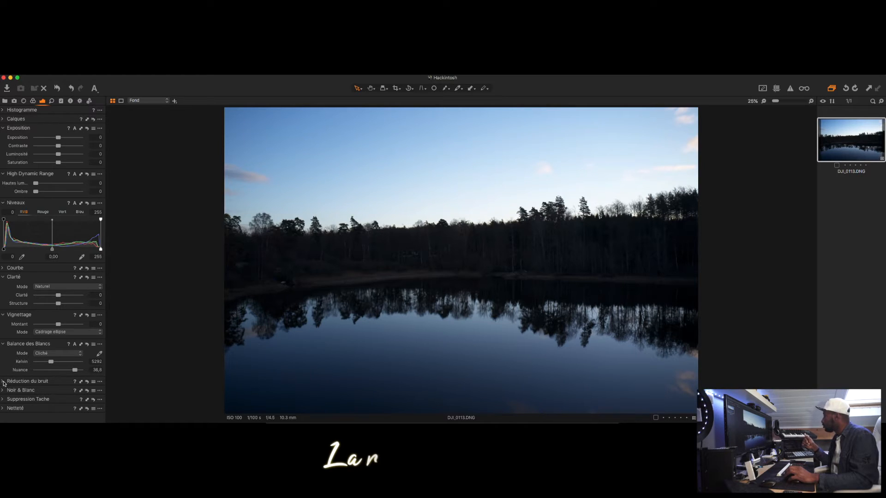
Expand Réduction du bruit, check its Luminance, Détails and Couleur settings, and examine the dark trees and lake reflections up close for noise
click(3, 383)
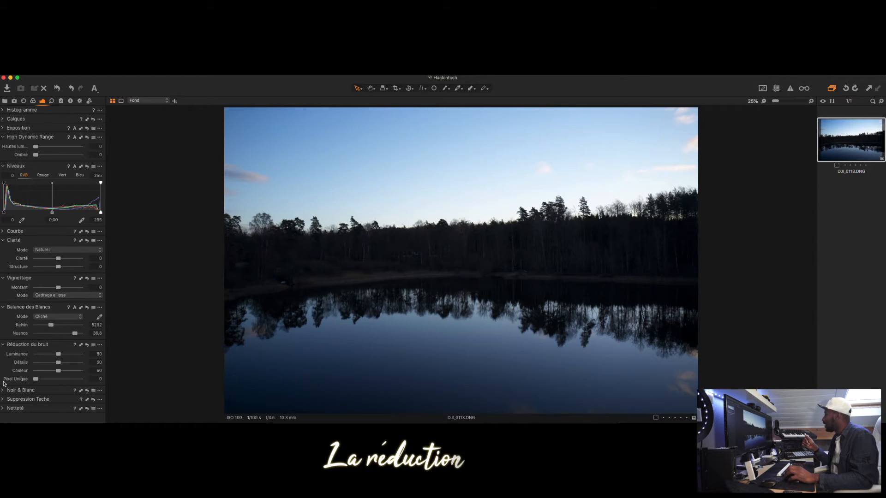
click(59, 355)
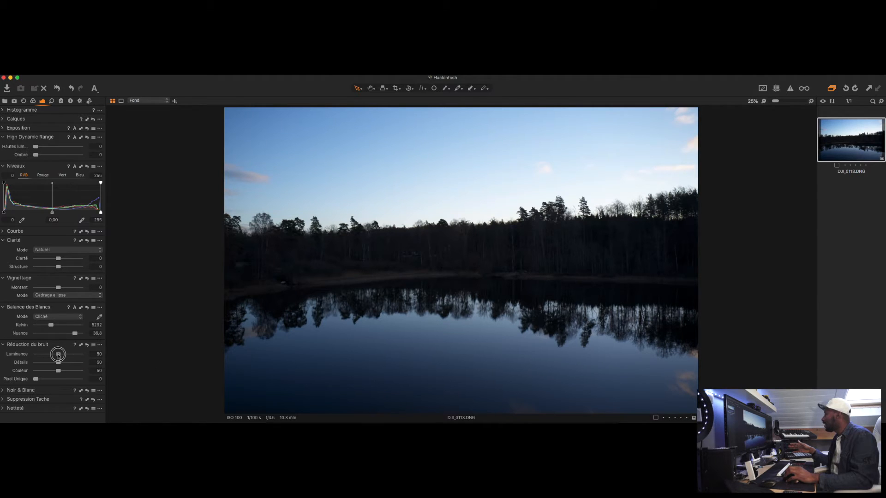
mouse_move(59, 354)
mouse_down()
mouse_move(79, 354)
mouse_move(59, 355)
mouse_up()
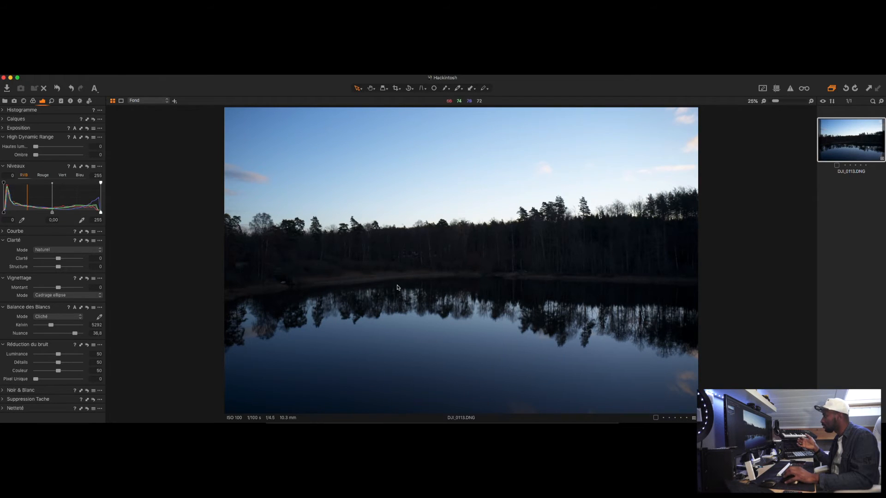
scroll(425, 269, up, 3)
scroll(416, 271, up, 2)
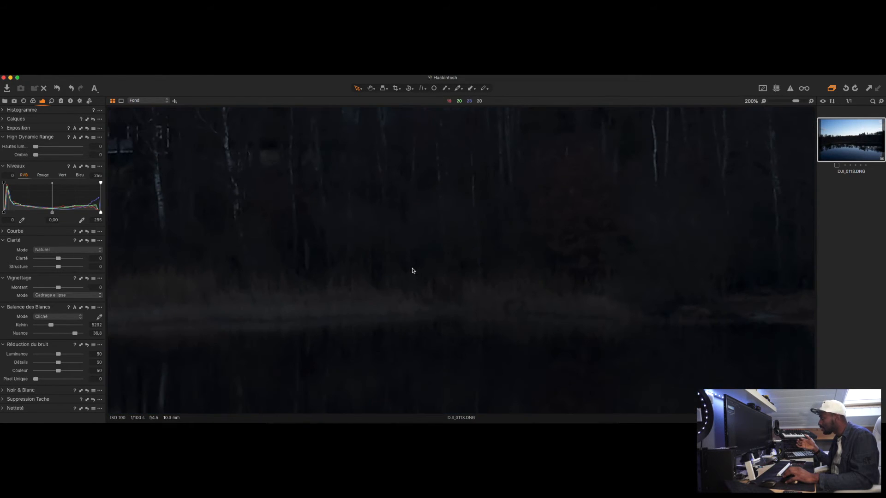
scroll(389, 291, down, 3)
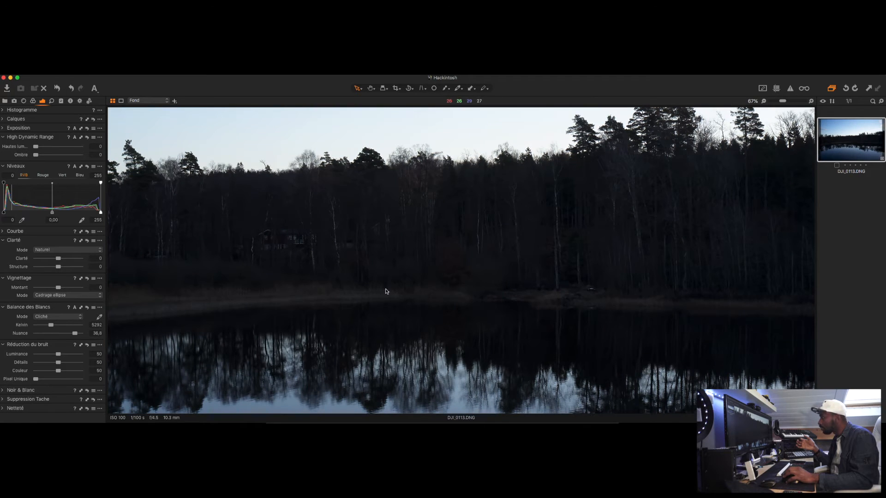
scroll(386, 292, down, 1)
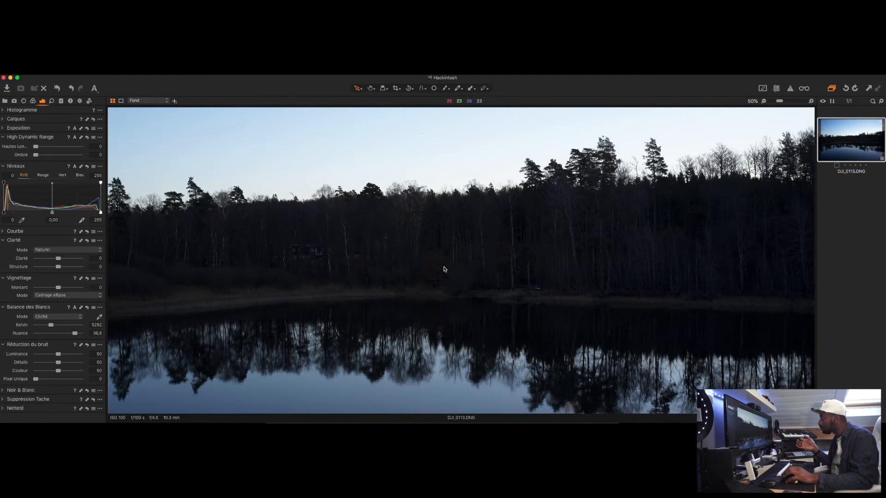
scroll(392, 277, down, 1)
scroll(179, 368, up, 3)
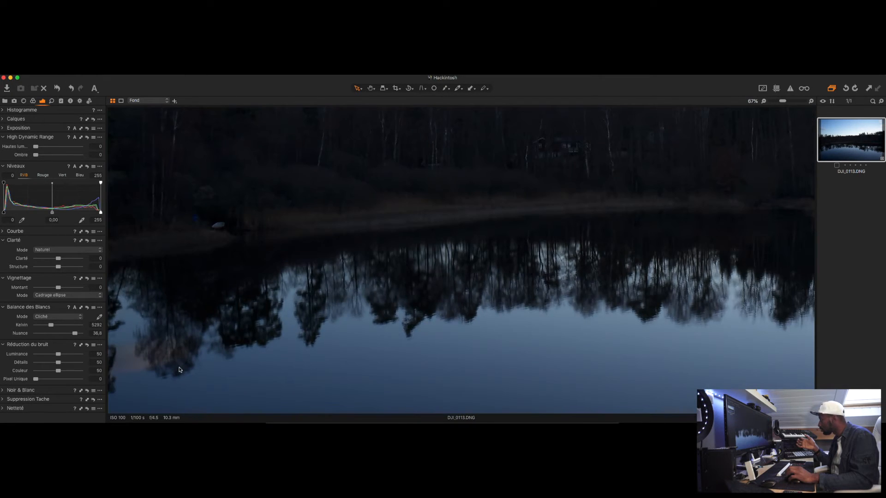
scroll(177, 369, down, 4)
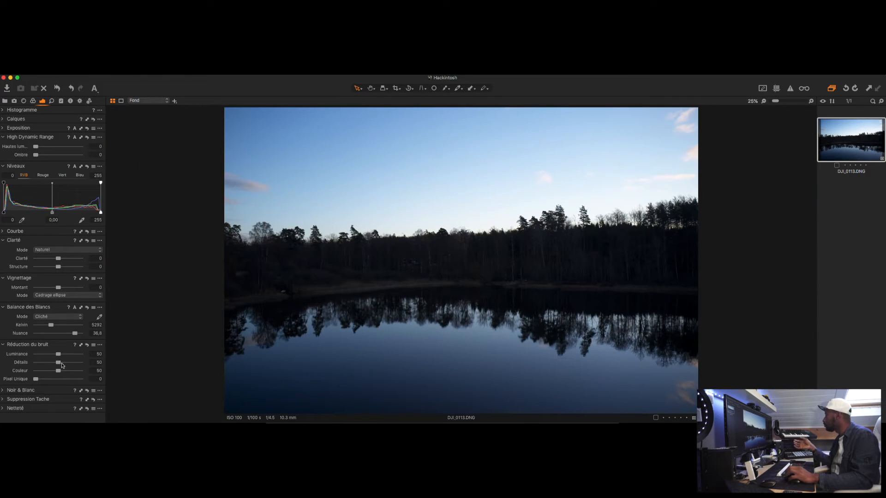
mouse_move(57, 363)
mouse_down()
mouse_move(49, 363)
mouse_move(60, 373)
mouse_up()
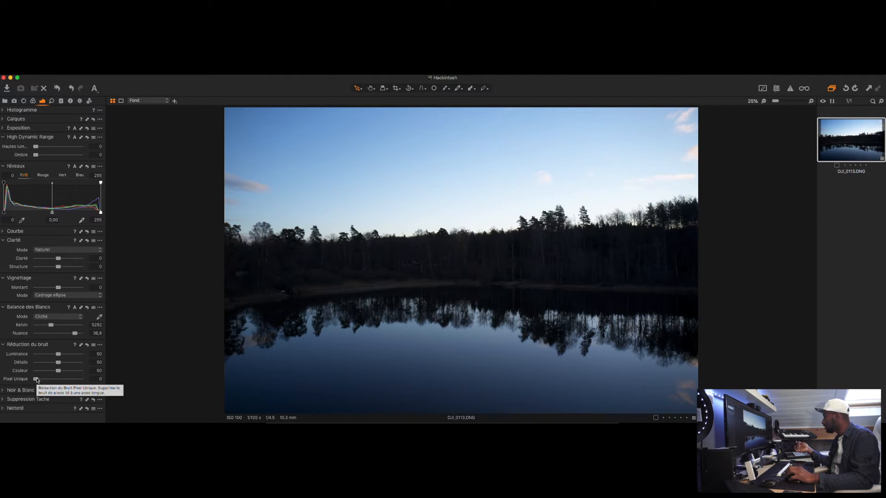
Expand Noir & Blanc and preview the black-and-white conversion with Filtrage couleur, then disable it
click(3, 391)
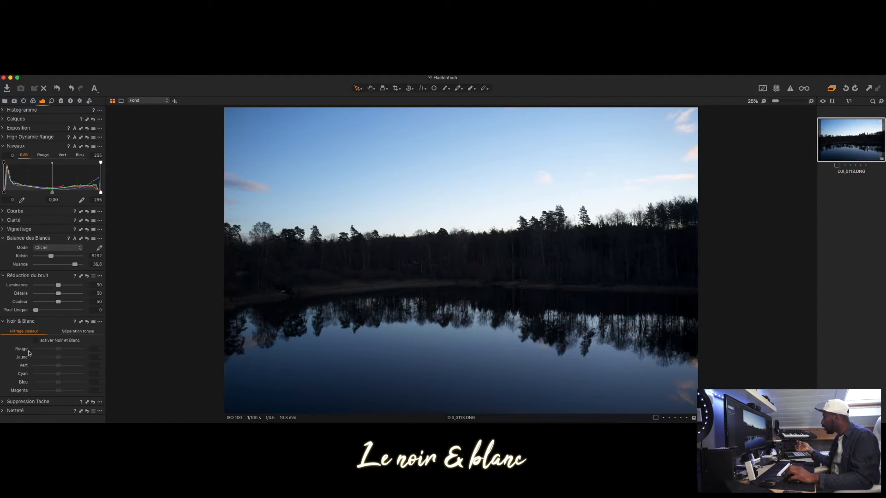
click(36, 340)
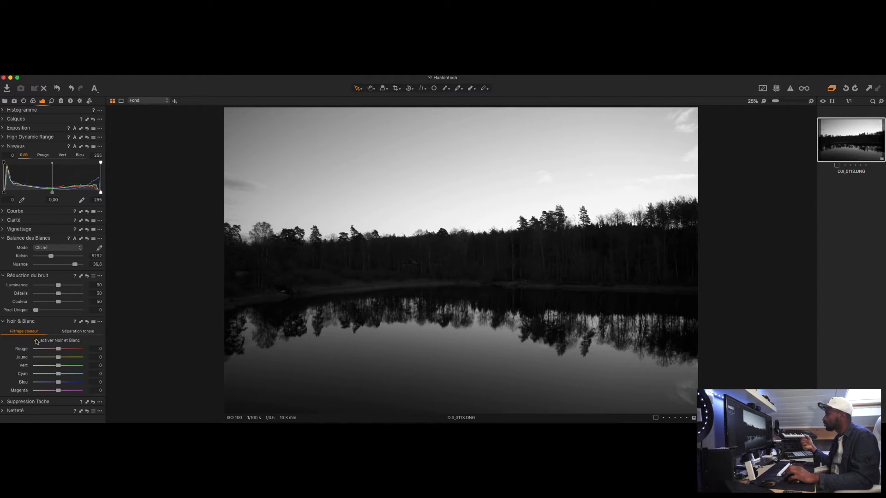
click(36, 341)
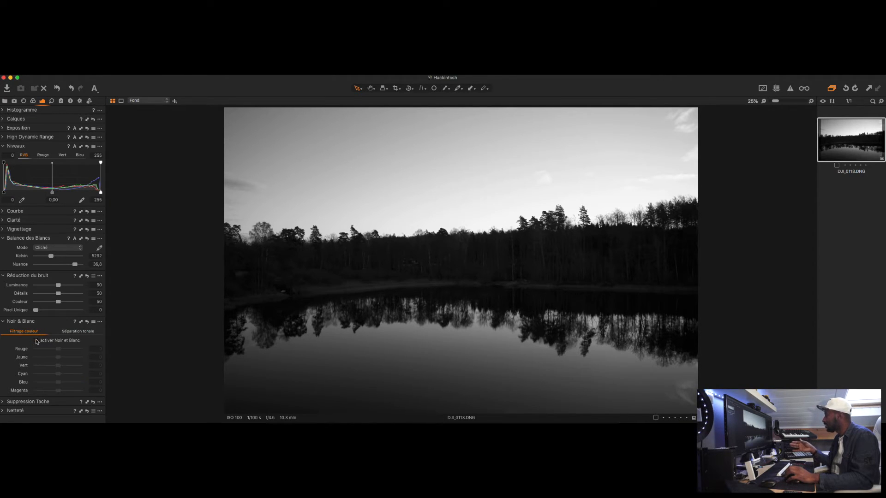
Preview black and white with the Séparation tonale settings, disable it, return to Filtrage couleur and collapse Noir & Blanc
click(75, 333)
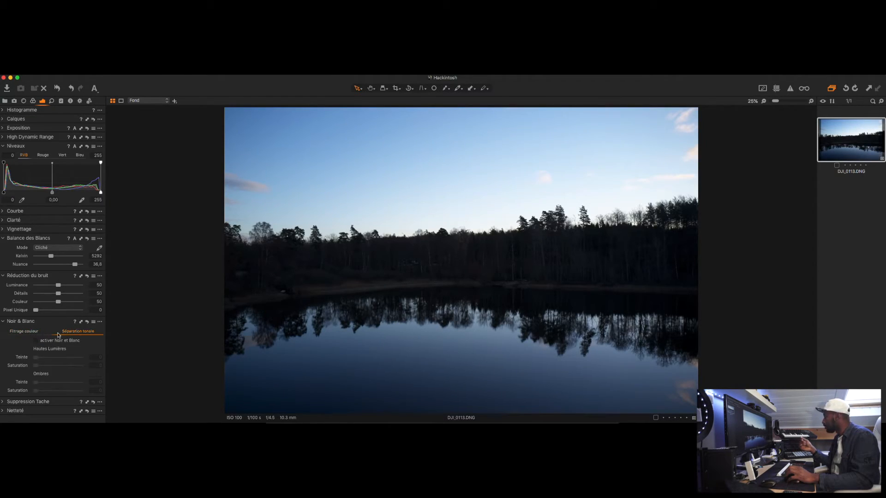
click(36, 342)
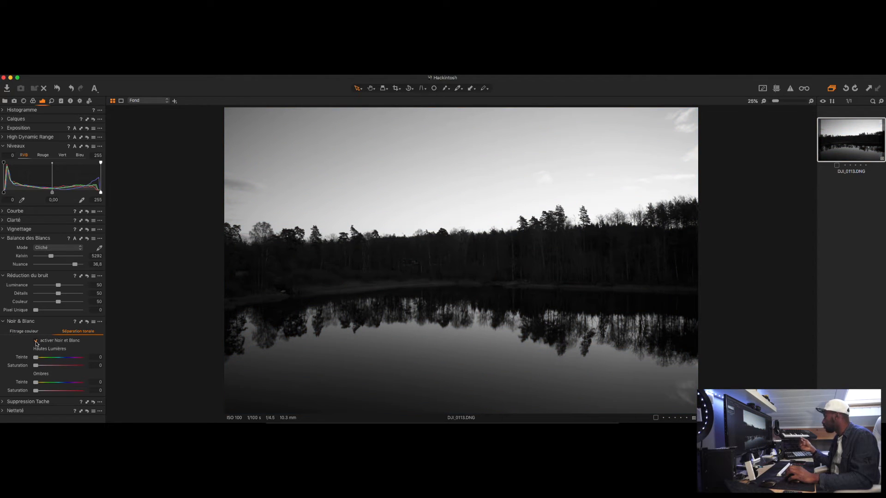
mouse_move(36, 358)
mouse_down()
mouse_move(89, 356)
mouse_move(27, 360)
mouse_up()
click(36, 341)
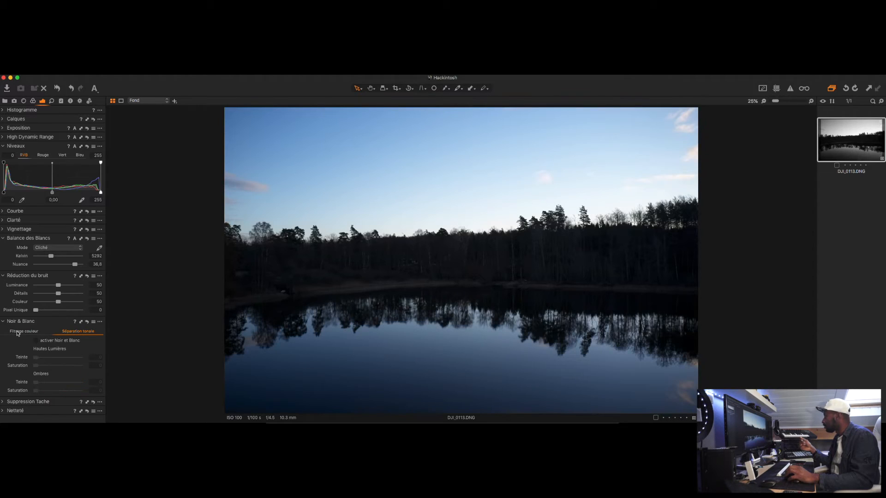
click(24, 331)
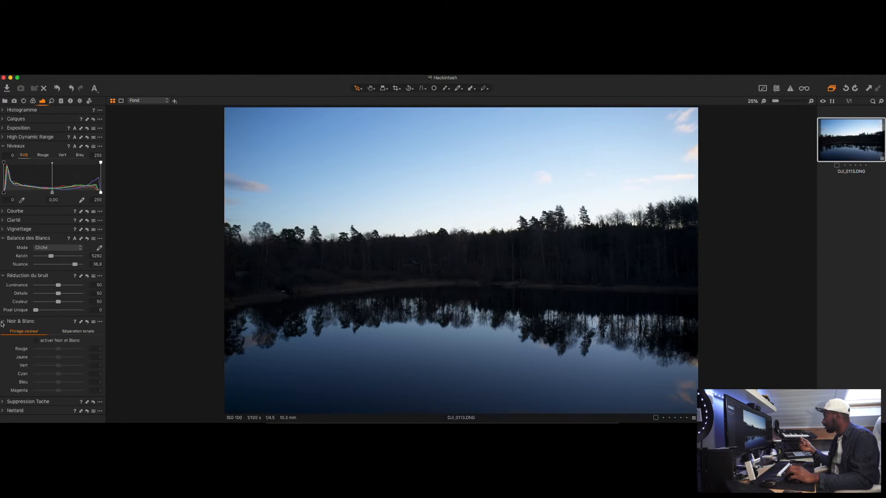
click(3, 322)
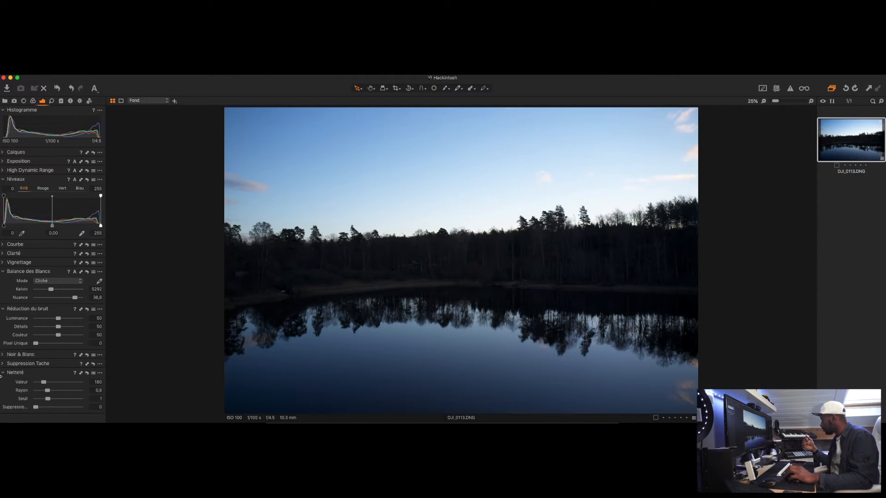
Expand Suppression Tache and place three Poussière removal spots in the sky above the trees
click(3, 364)
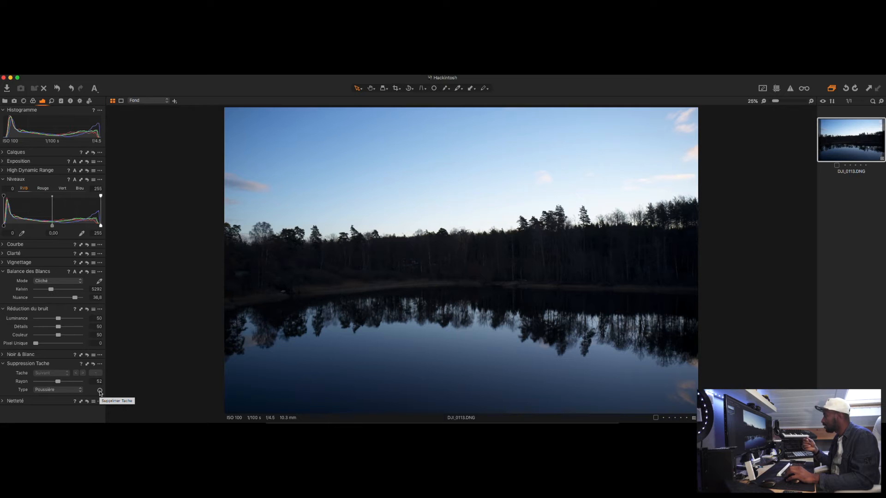
click(100, 391)
click(400, 193)
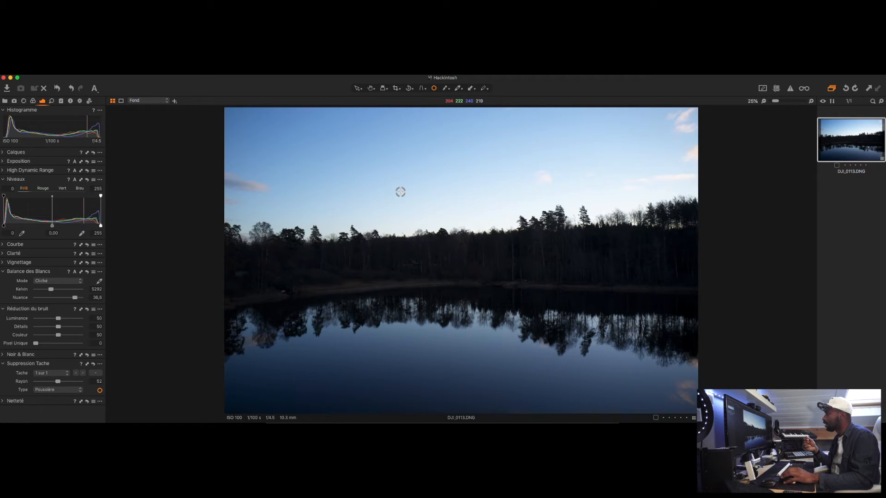
click(462, 180)
click(426, 203)
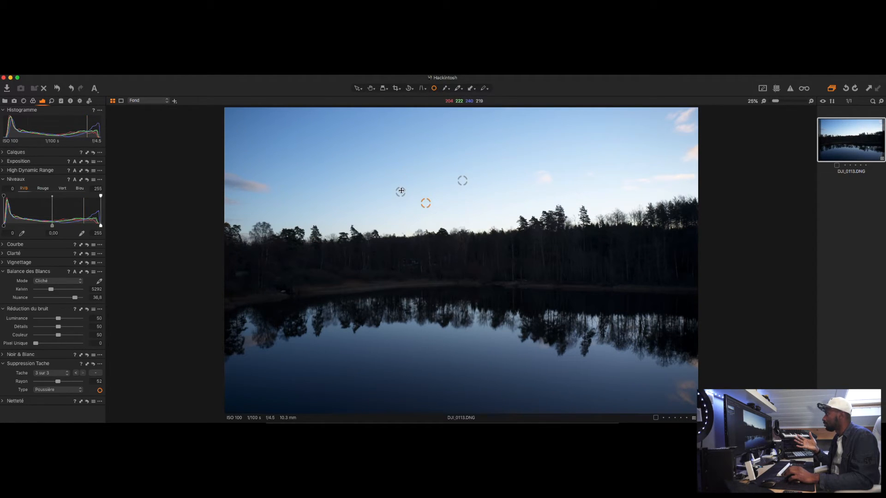
Delete the removal spots from the sky and check the spot Type choices, keeping Poussière
drag(400, 192, 422, 197)
key(Delete)
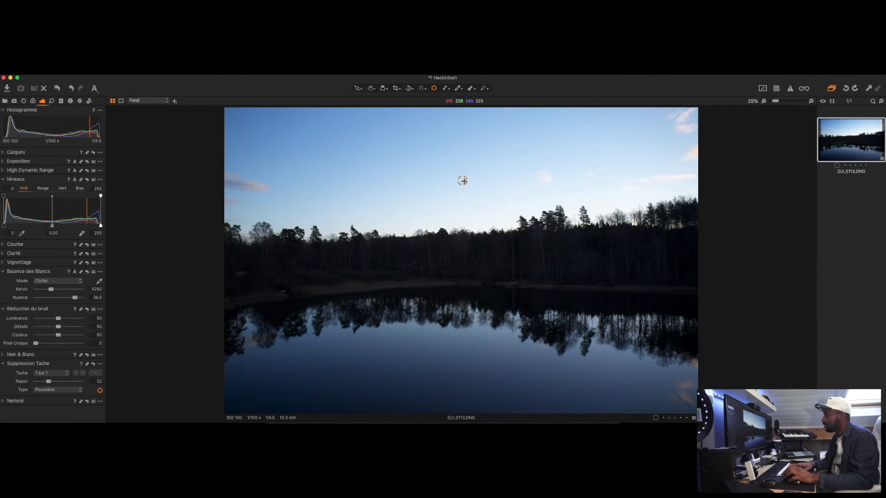
key(Delete)
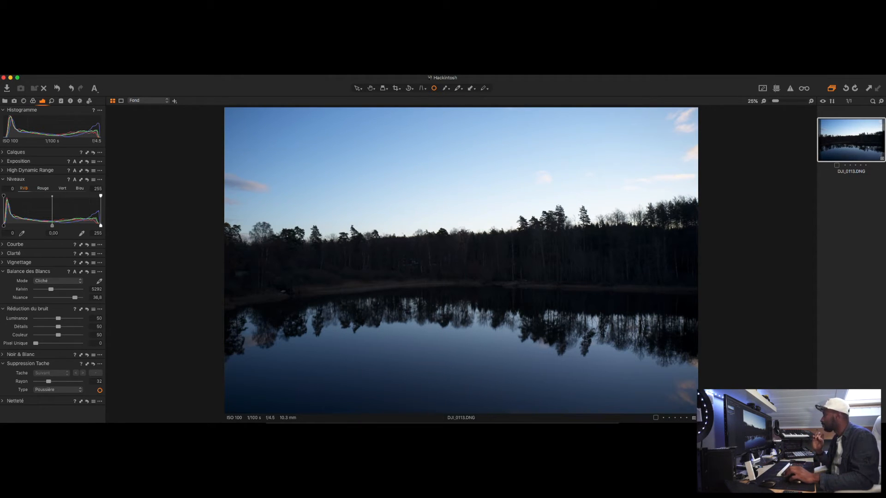
click(56, 390)
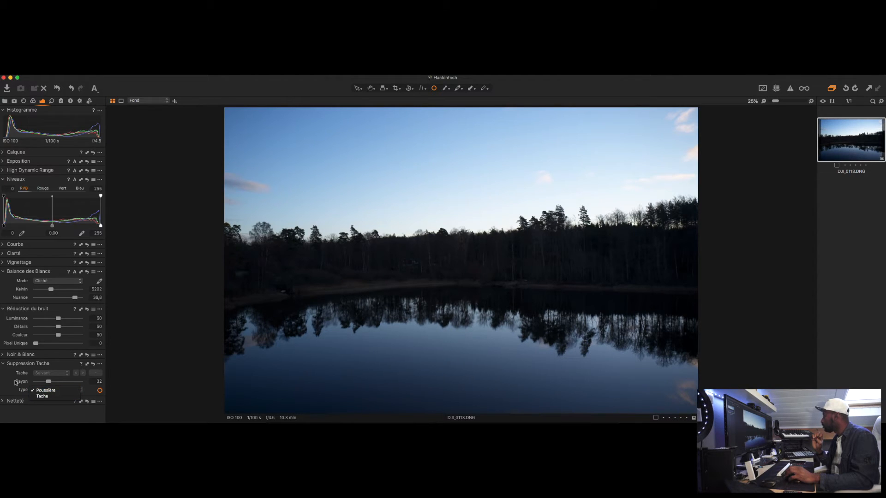
click(4, 366)
Expand Netteté, leave the spot removal tool, set the sharpening Valeur to 192, and collapse Netteté and Réduction du bruit
click(7, 402)
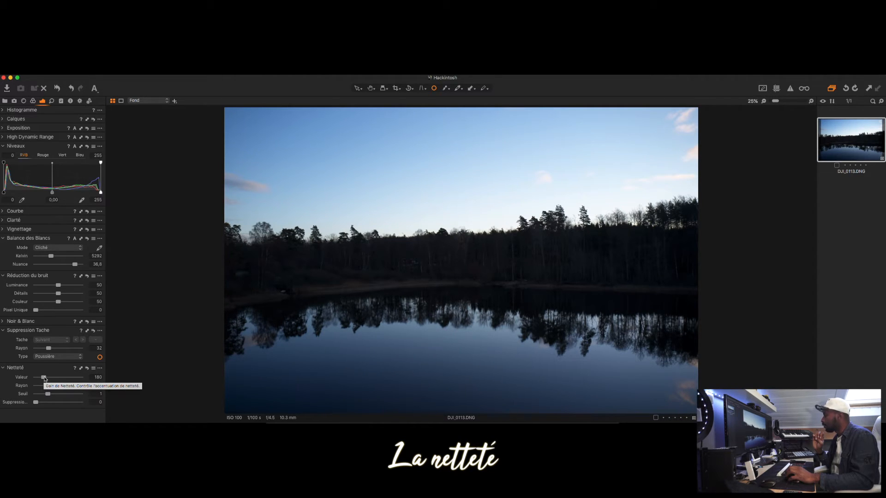
scroll(418, 265, up, 5)
scroll(405, 265, up, 2)
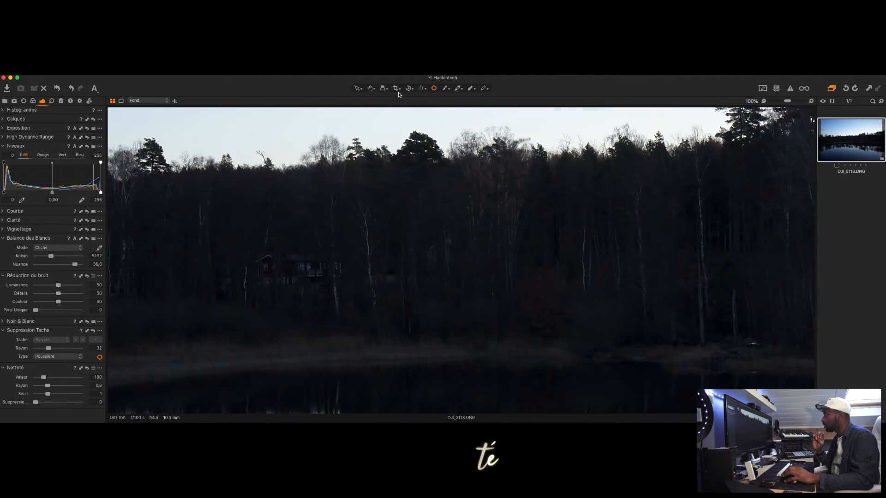
click(358, 89)
mouse_move(1, 422)
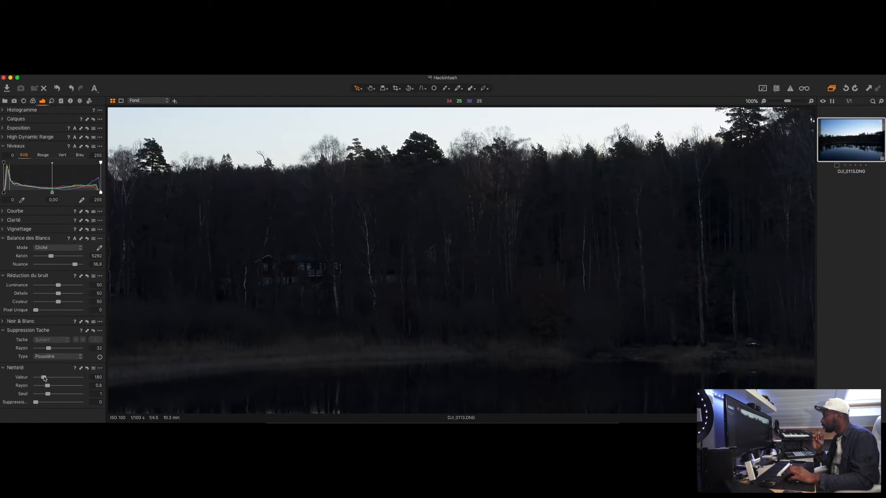
mouse_move(44, 378)
mouse_down()
mouse_move(82, 379)
mouse_move(44, 380)
mouse_up()
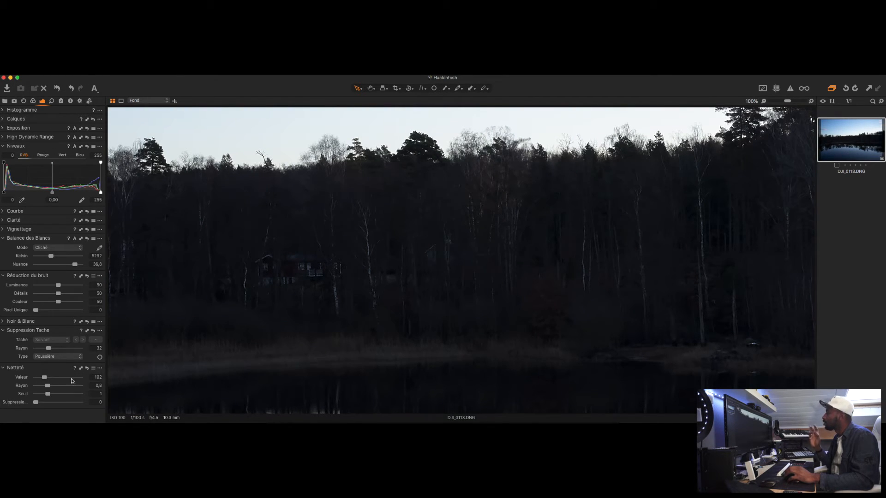
click(11, 369)
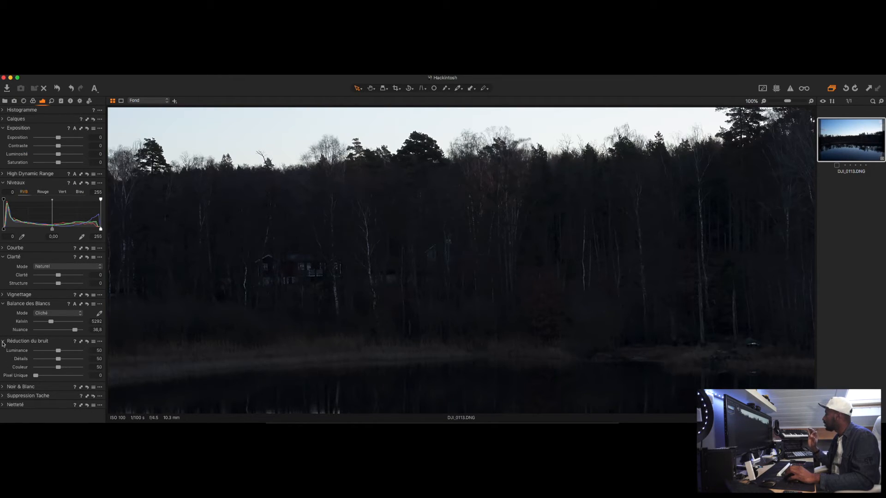
click(4, 342)
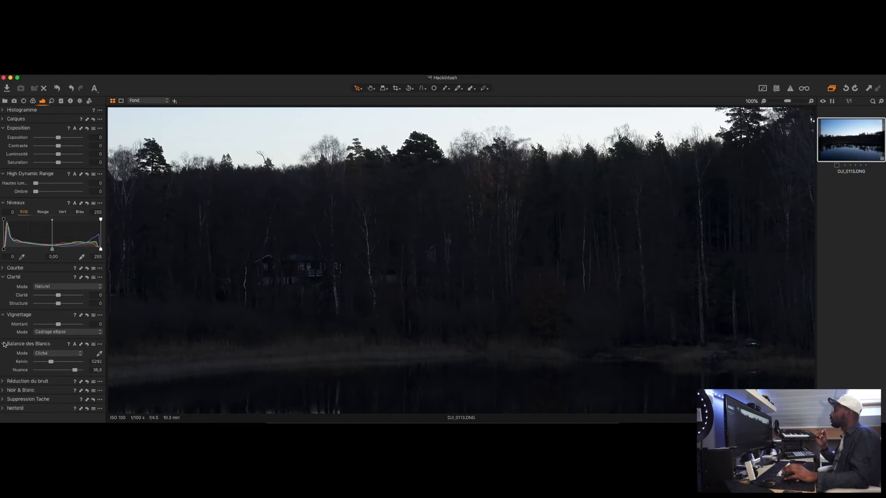
Set the High Dynamic Range highlights to 76 and Ombre to 9, and lower Exposition to -0,37
double_click(329, 291)
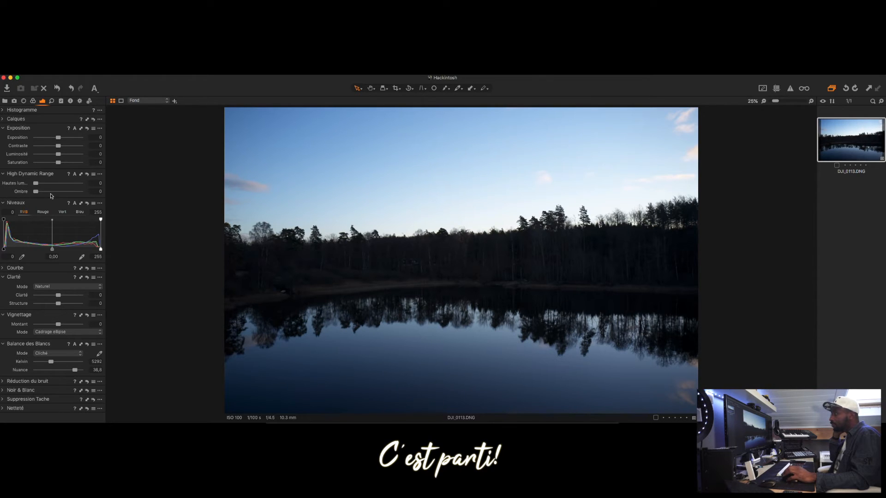
drag(35, 184, 71, 187)
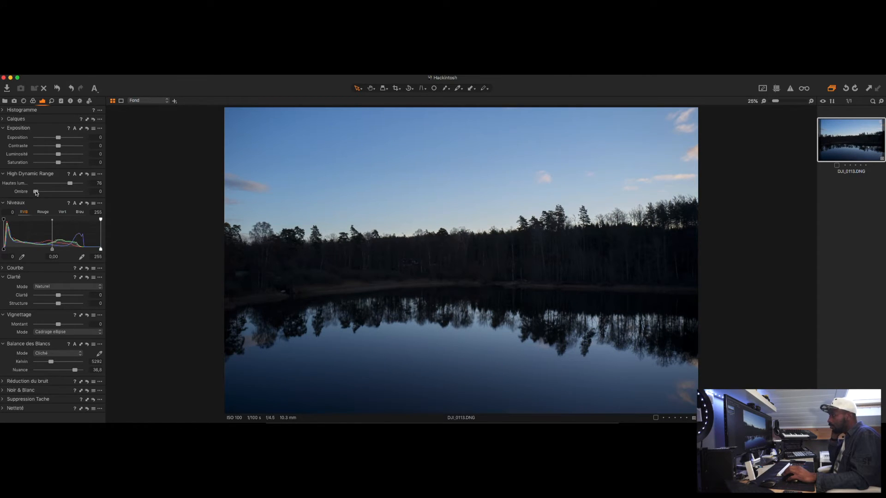
drag(38, 193, 41, 193)
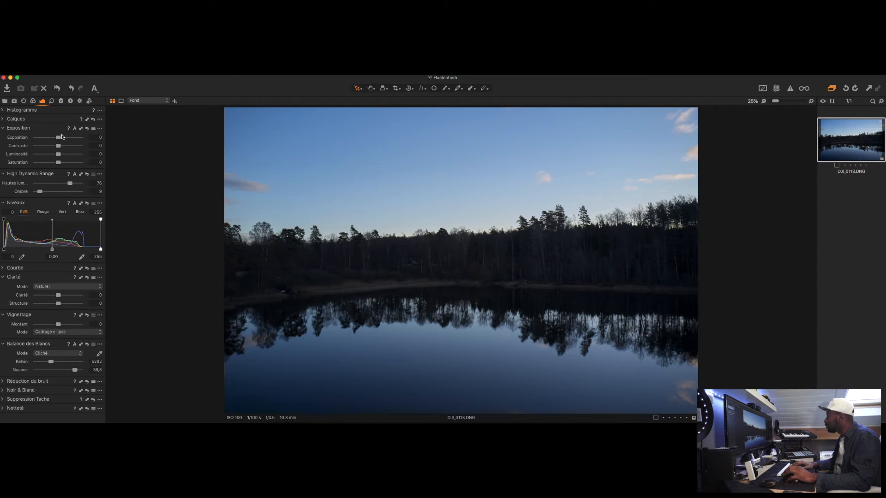
drag(61, 137, 57, 139)
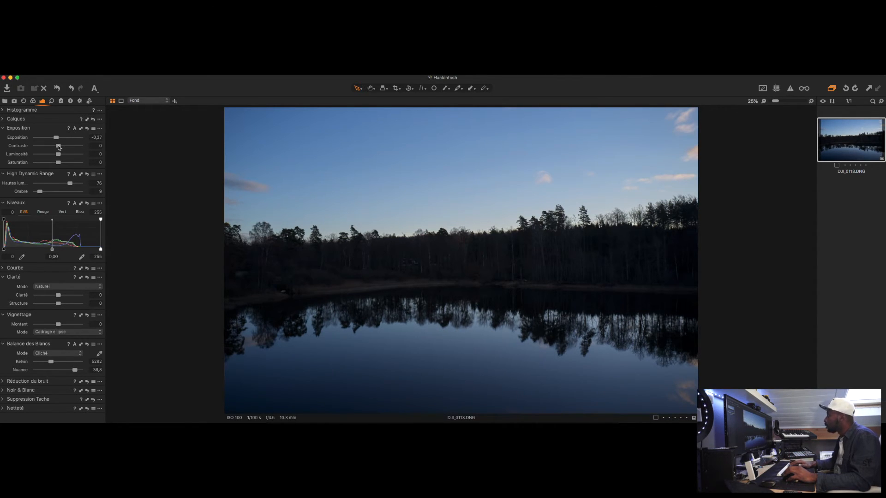
Set Contraste to 6 and Luminosité to 22 in the Exposition adjustments, checking the effect on the tree line
click(58, 146)
mouse_move(58, 147)
mouse_down()
mouse_move(92, 150)
mouse_move(61, 149)
mouse_up()
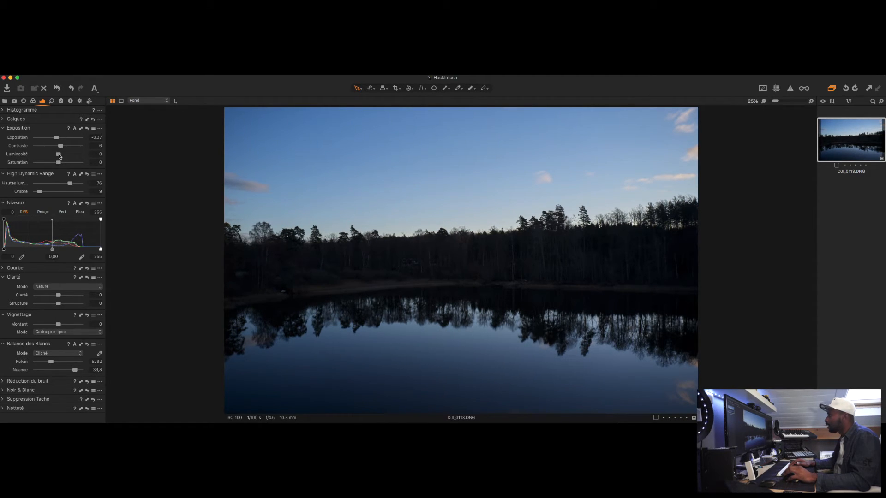
drag(58, 154, 75, 155)
scroll(453, 273, up, 2)
scroll(454, 274, up, 3)
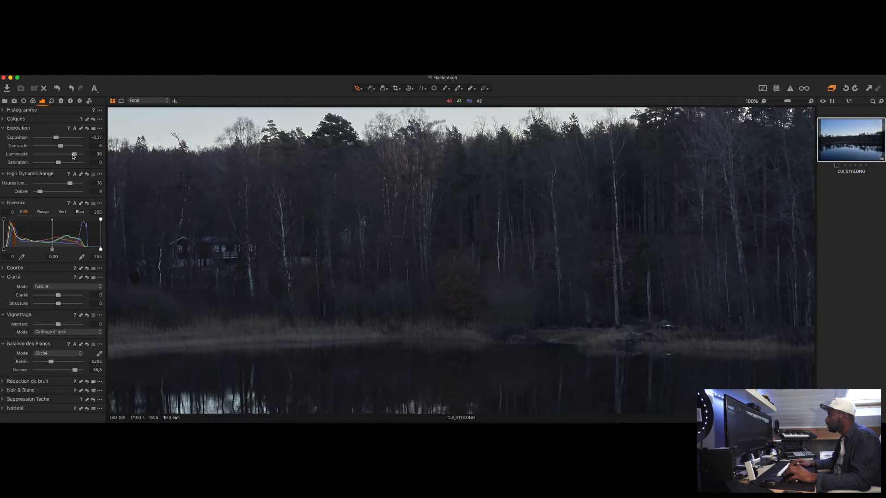
drag(73, 154, 67, 157)
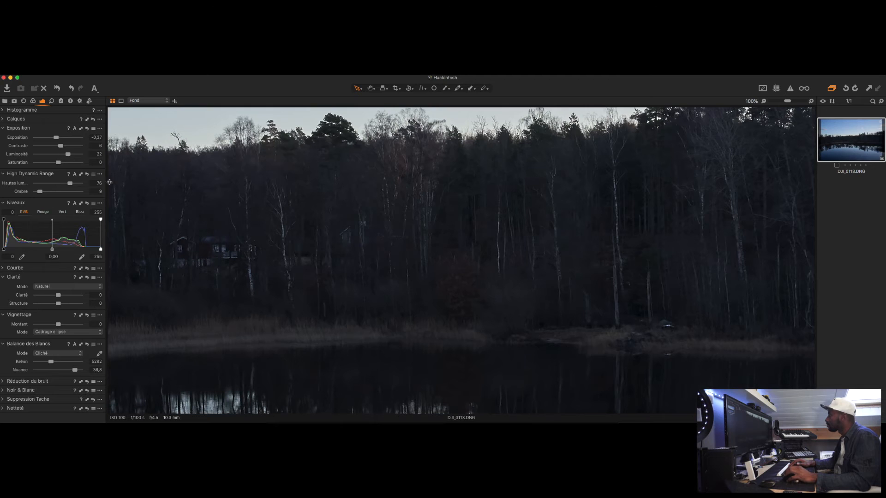
scroll(282, 218, down, 3)
scroll(282, 217, down, 1)
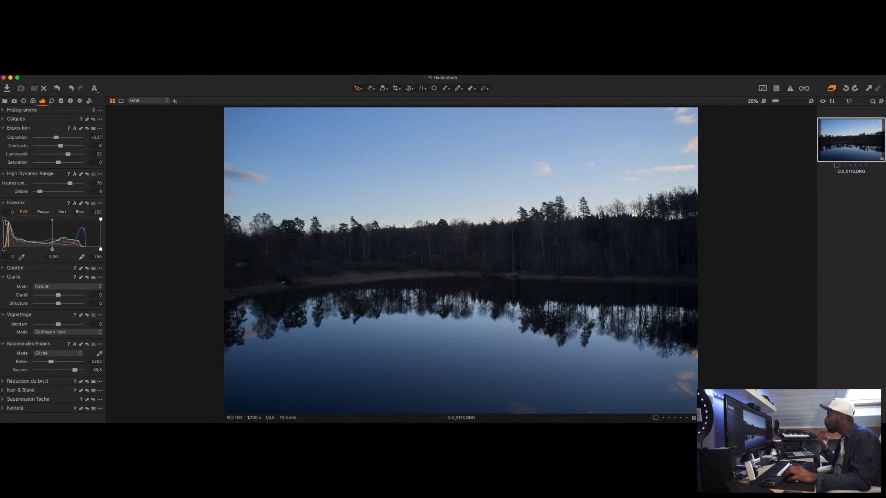
drag(4, 249, 15, 220)
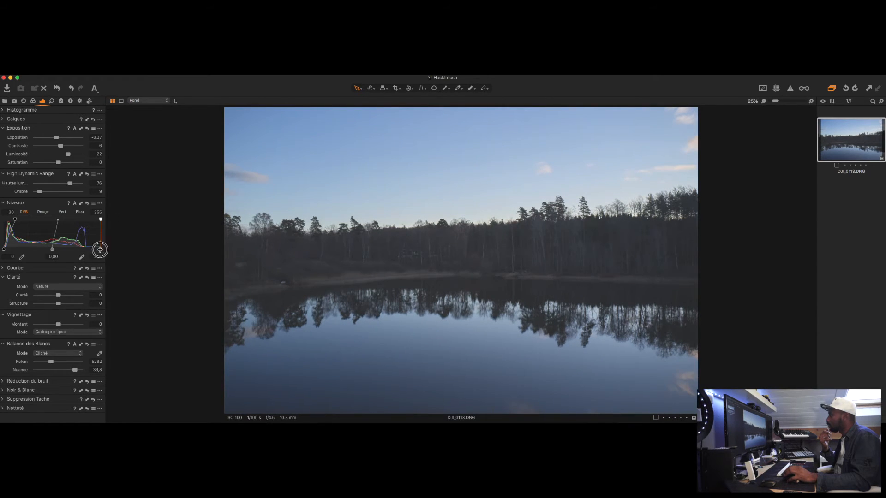
drag(100, 250, 101, 220)
drag(15, 219, 3, 220)
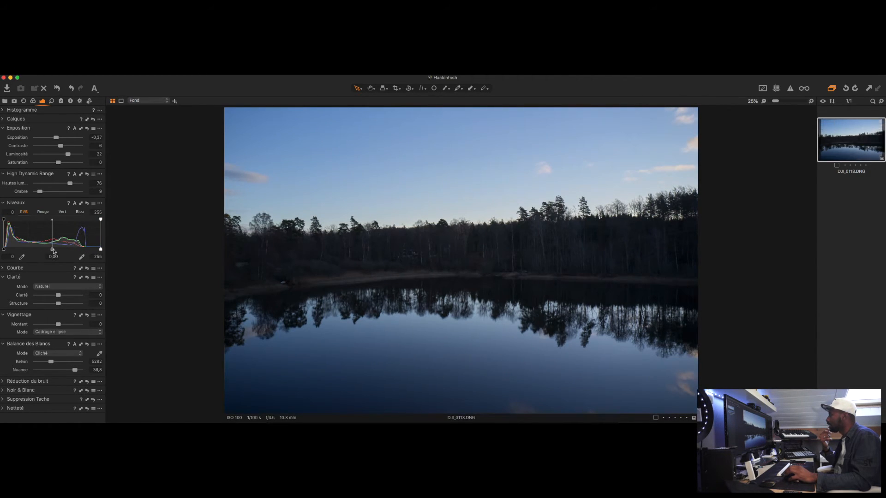
Set the Niveaux midtone to 0,02, expand Histogramme, and set Exposition to -0,23
drag(53, 250, 51, 249)
click(5, 110)
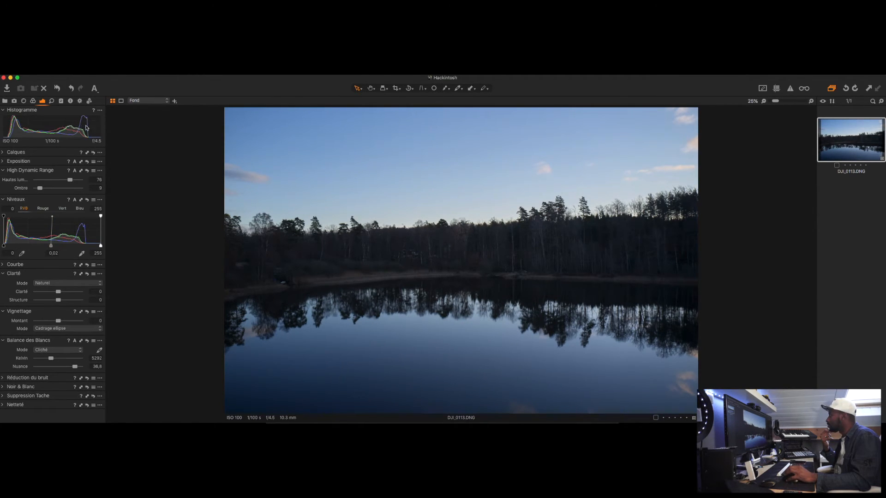
click(4, 162)
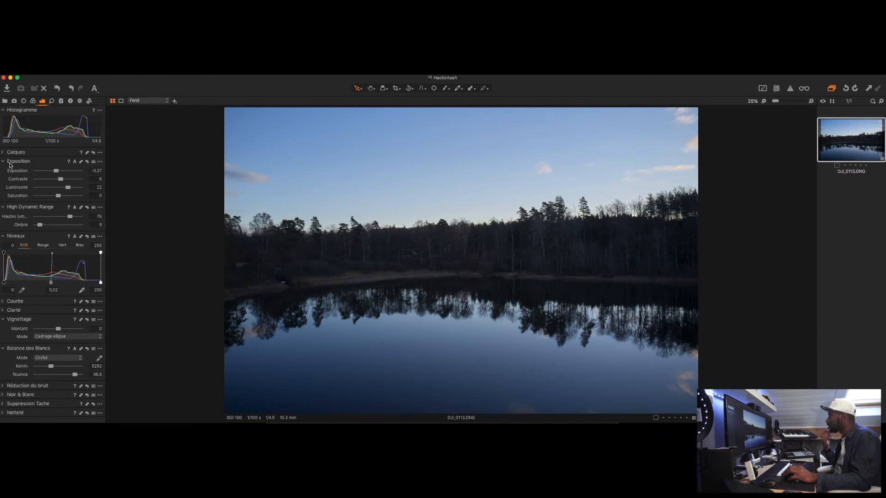
drag(58, 172, 62, 172)
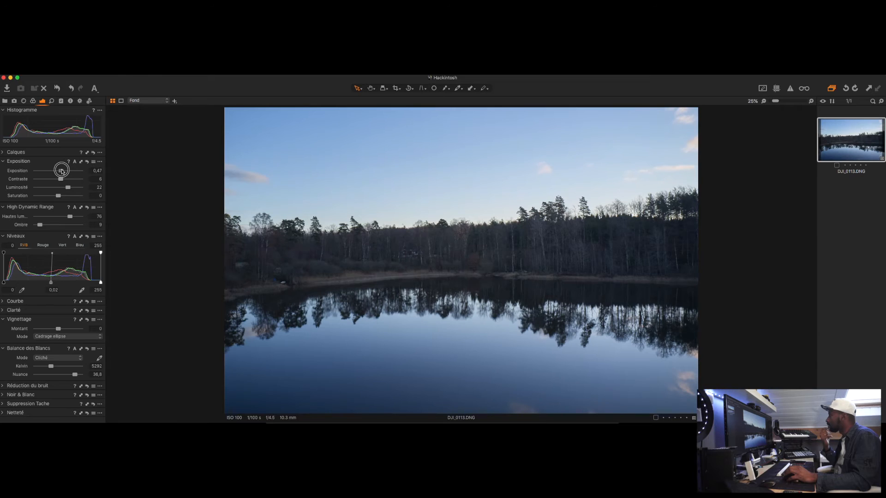
click(62, 171)
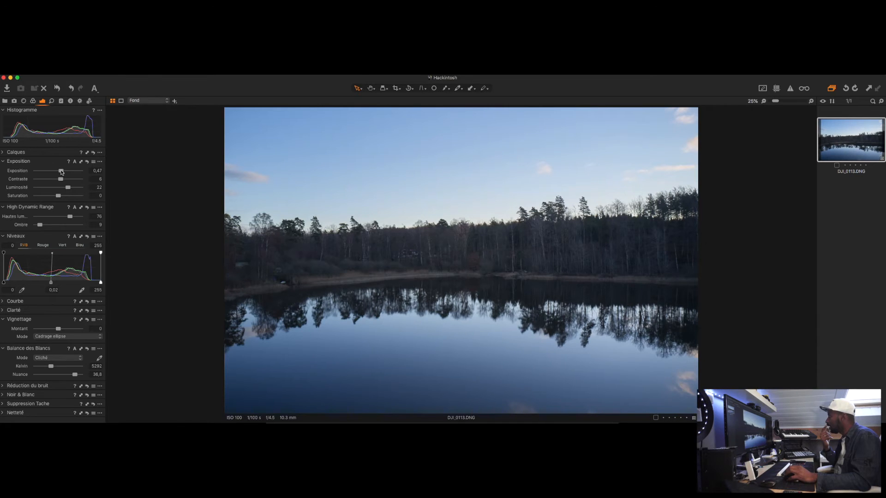
drag(61, 172, 58, 172)
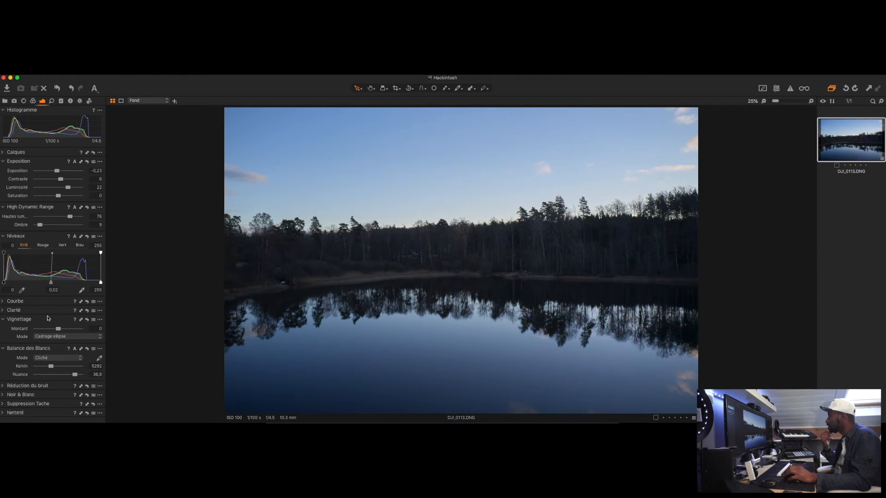
Collapse Niveaux and High Dynamic Range, and take a brief look at the Courbe adjustment
click(28, 310)
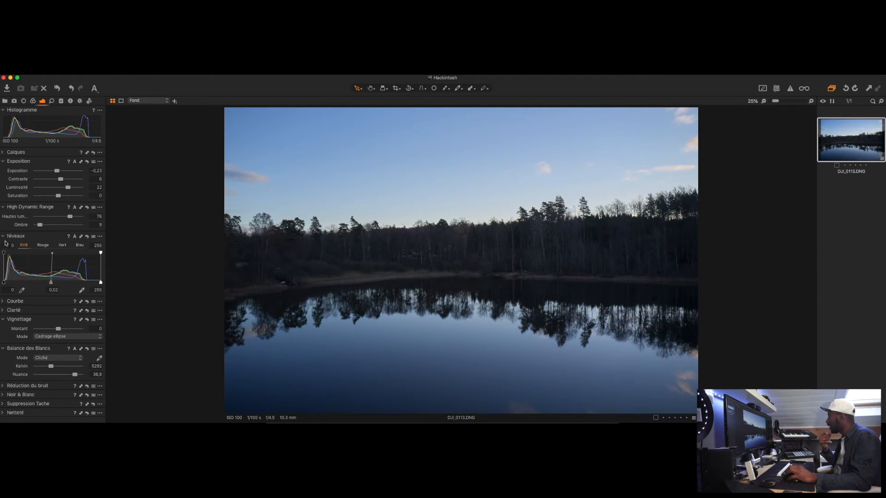
click(4, 236)
click(4, 208)
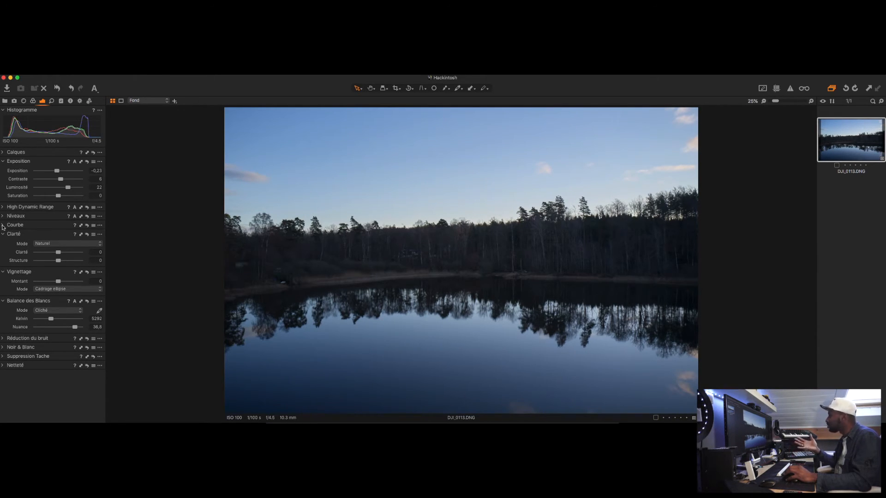
click(3, 226)
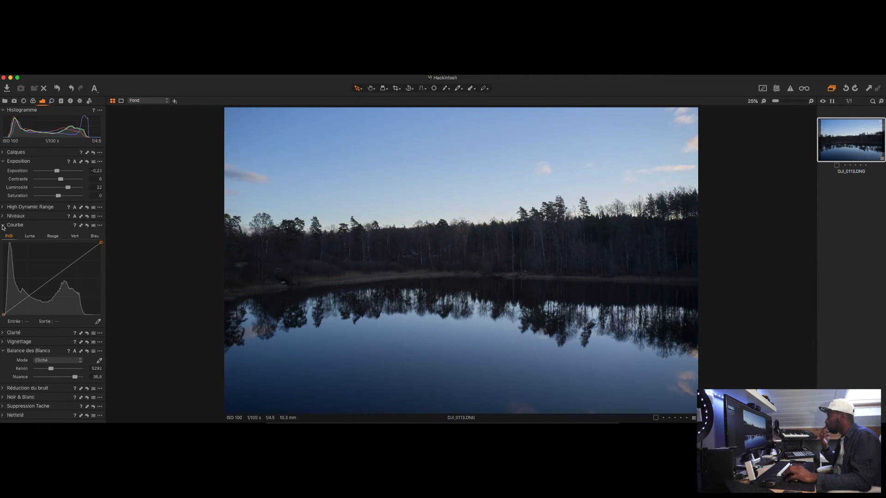
click(3, 226)
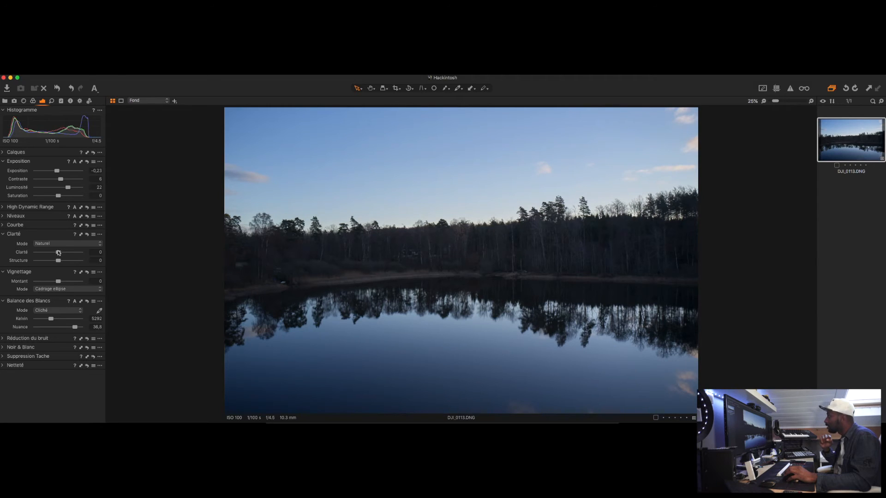
Set Clarté to 20 in Naturel mode and inspect the shoreline and trees, leaving Structure at 0
mouse_move(59, 253)
mouse_down()
mouse_move(79, 253)
mouse_move(63, 257)
mouse_up()
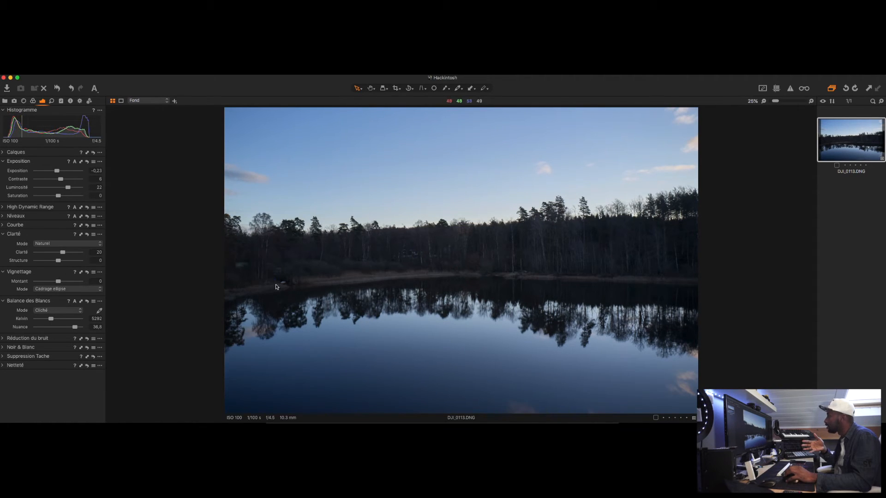
scroll(279, 285, up, 3)
scroll(160, 293, up, 2)
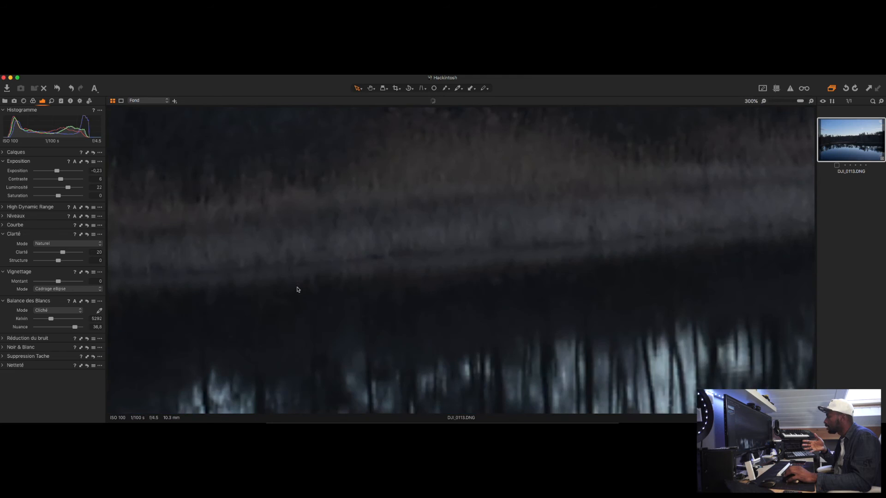
scroll(610, 201, down, 2)
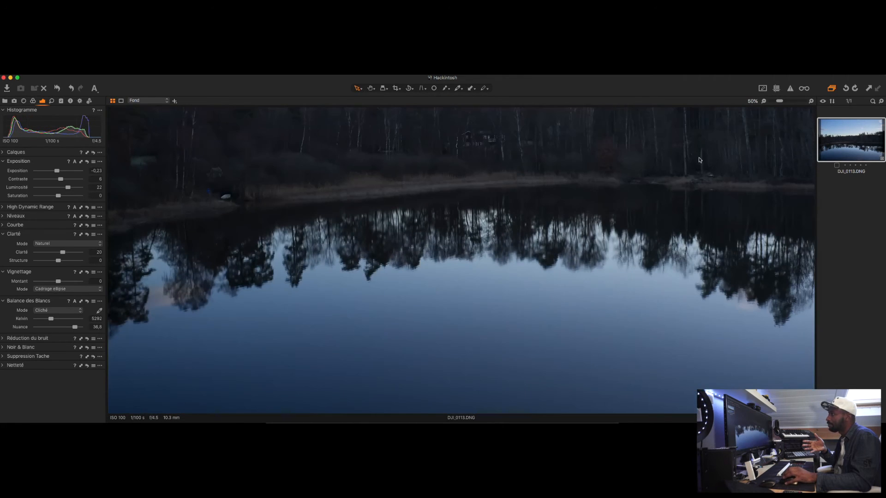
scroll(477, 134, up, 4)
scroll(477, 134, down, 4)
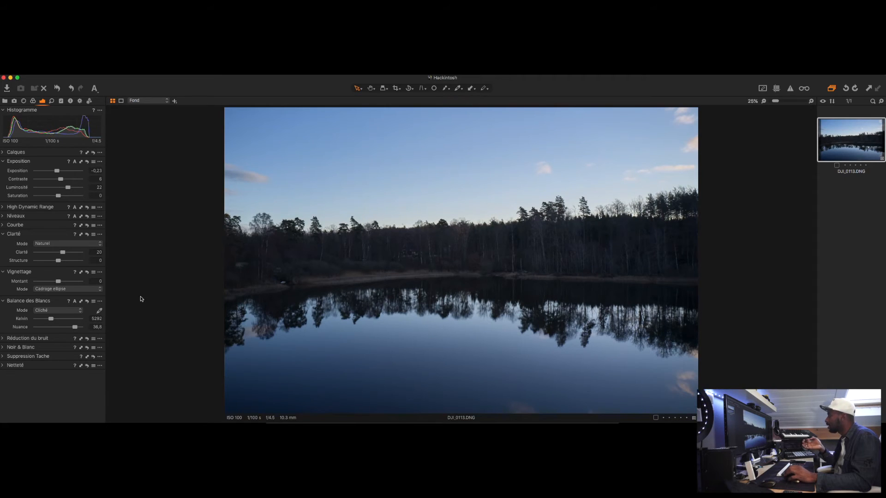
mouse_move(58, 262)
mouse_down()
mouse_move(40, 262)
mouse_move(58, 262)
mouse_up()
click(58, 262)
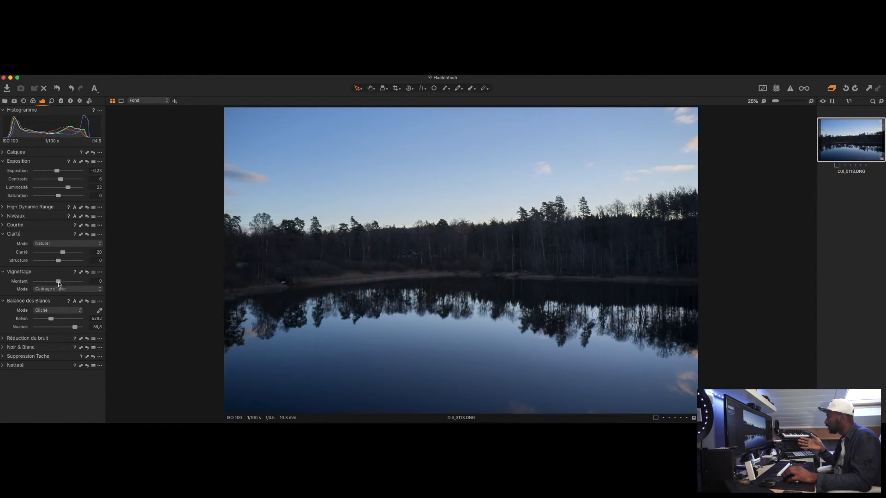
Set the Vignettage Montant to -2,21 and check the darkened edges across the whole photo
click(58, 282)
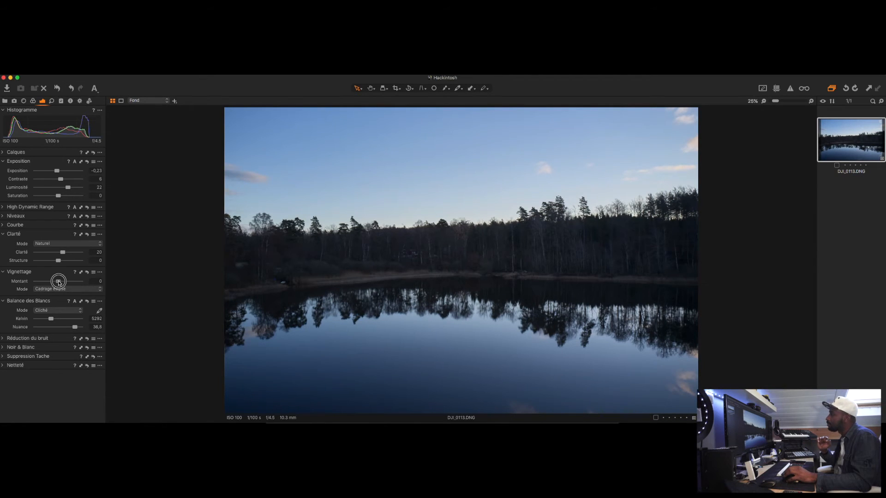
drag(58, 282, 46, 283)
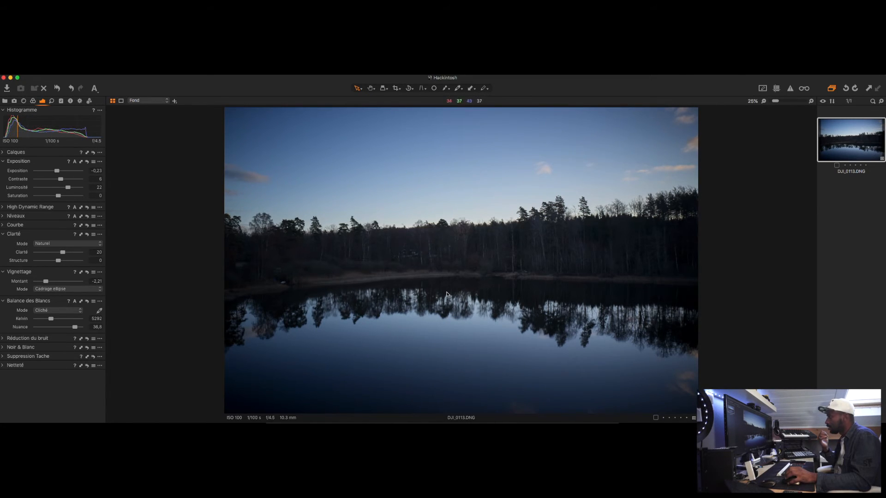
scroll(447, 295, up, 2)
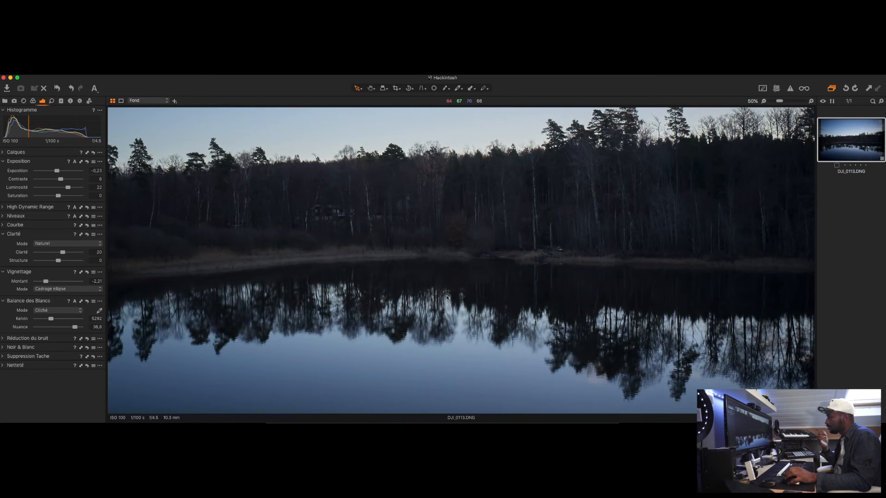
scroll(438, 297, down, 3)
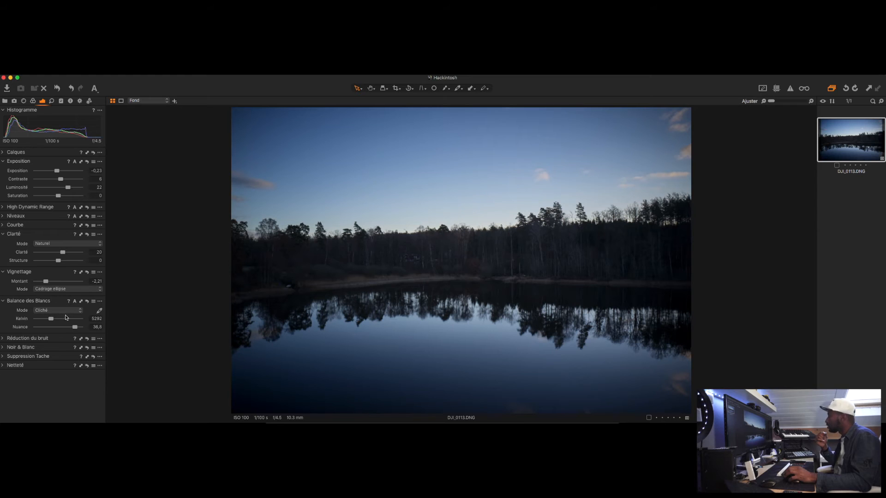
Compare warmer white balances against the Cliché setting and set Kelvin to 6017
drag(51, 318, 54, 319)
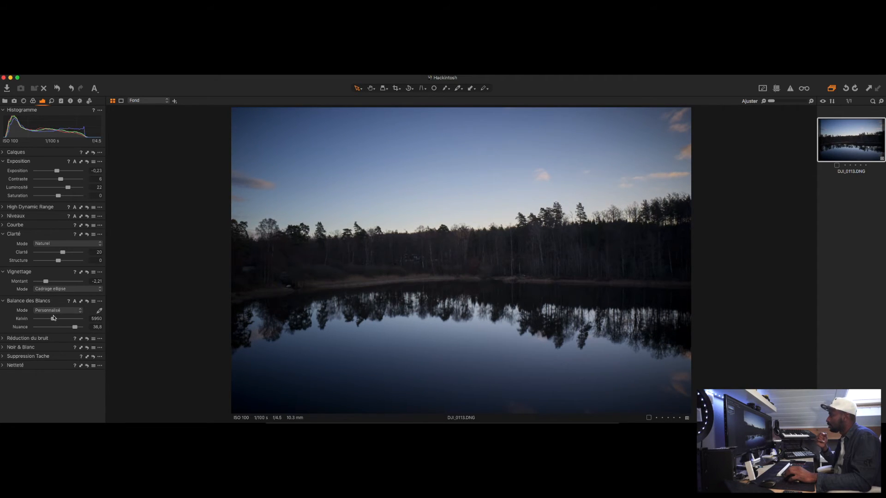
double_click(54, 319)
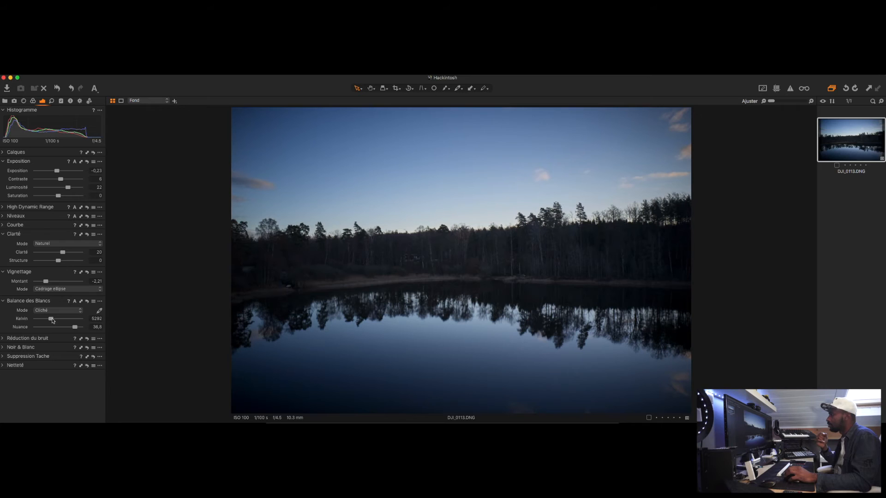
drag(54, 319, 54, 319)
double_click(53, 319)
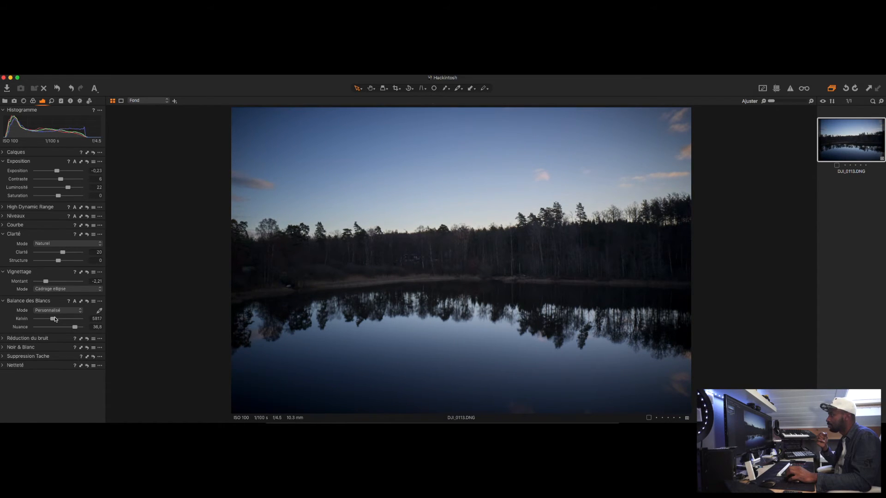
drag(55, 318, 55, 319)
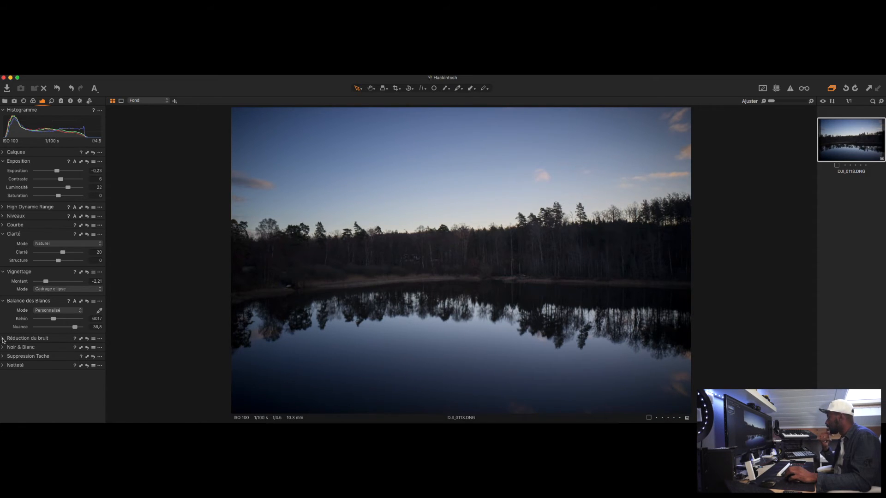
Check the Réduction du bruit adjustment and examine the trees for noise at close range
click(3, 339)
click(3, 340)
scroll(482, 257, up, 3)
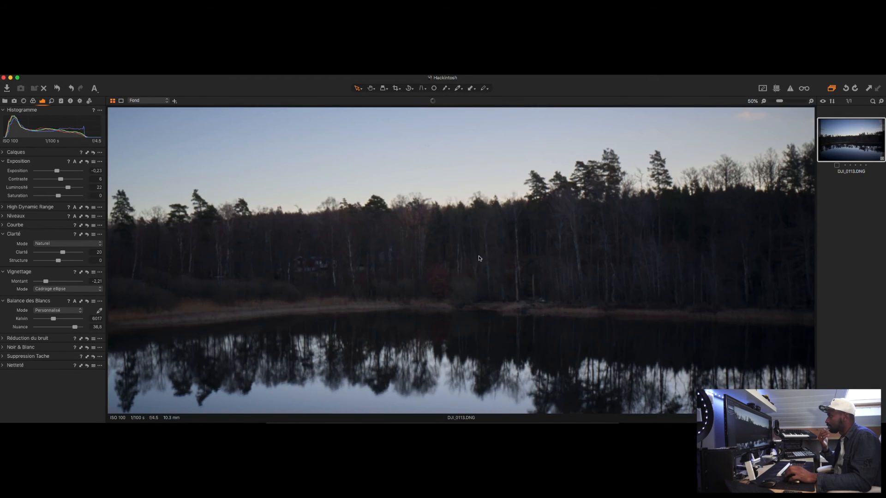
scroll(480, 259, up, 1)
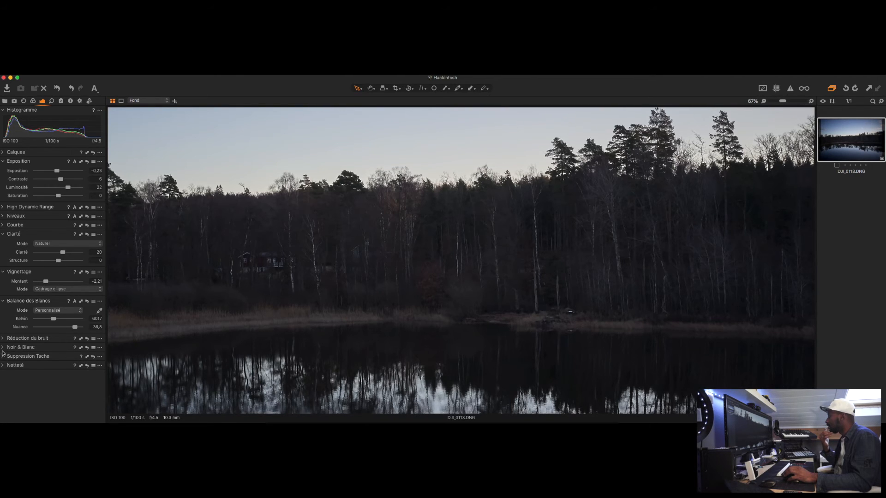
double_click(284, 320)
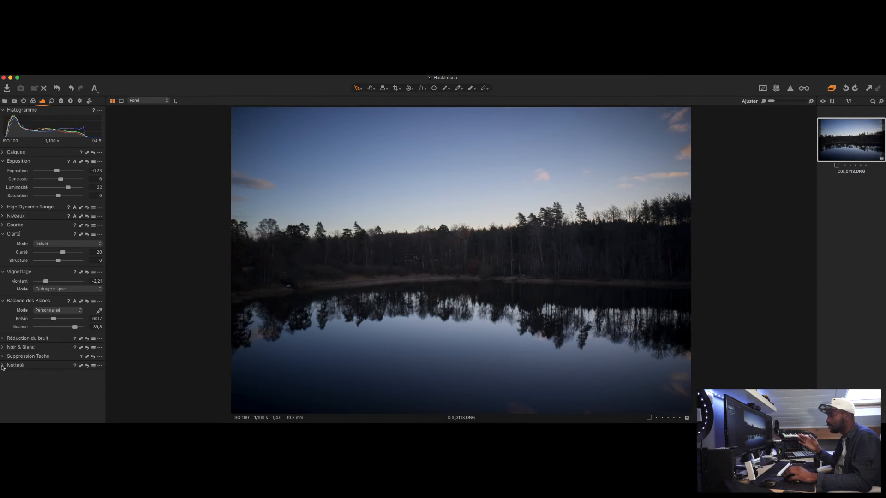
Expand Netteté and examine the sharpness of the trees and shoreline up close
click(3, 365)
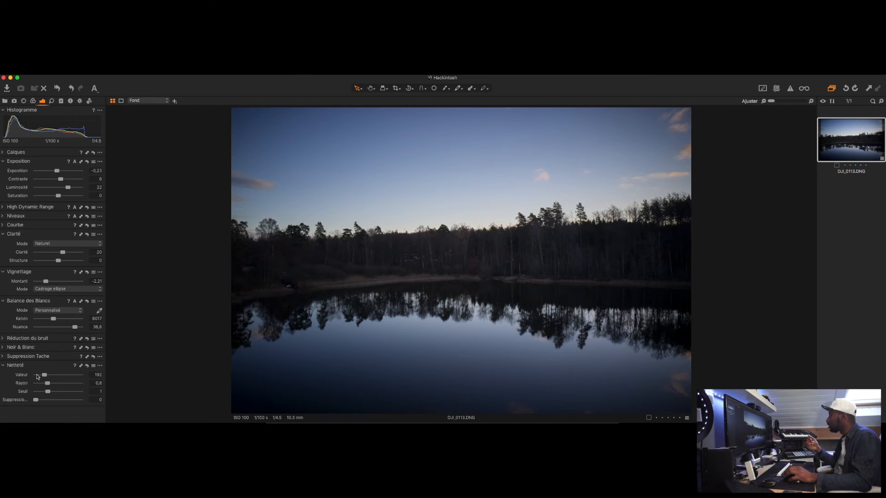
scroll(432, 259, up, 8)
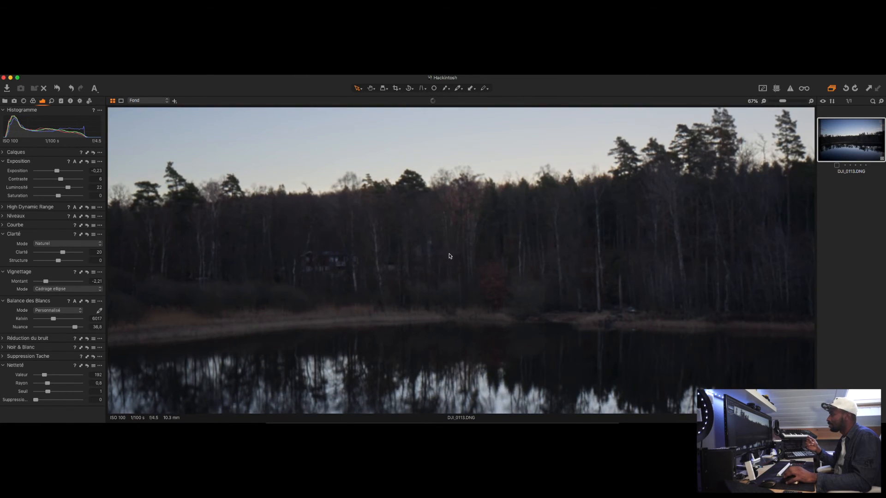
scroll(645, 180, up, 3)
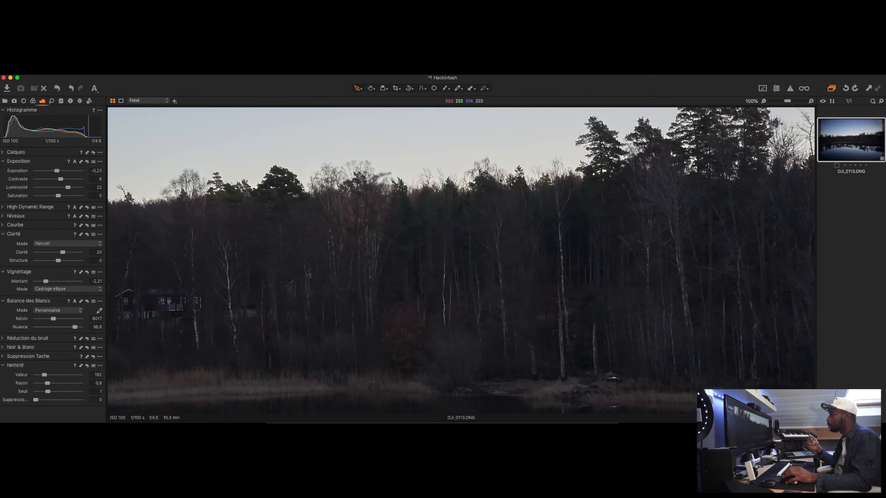
scroll(642, 137, up, 2)
scroll(621, 147, down, 2)
scroll(621, 147, down, 3)
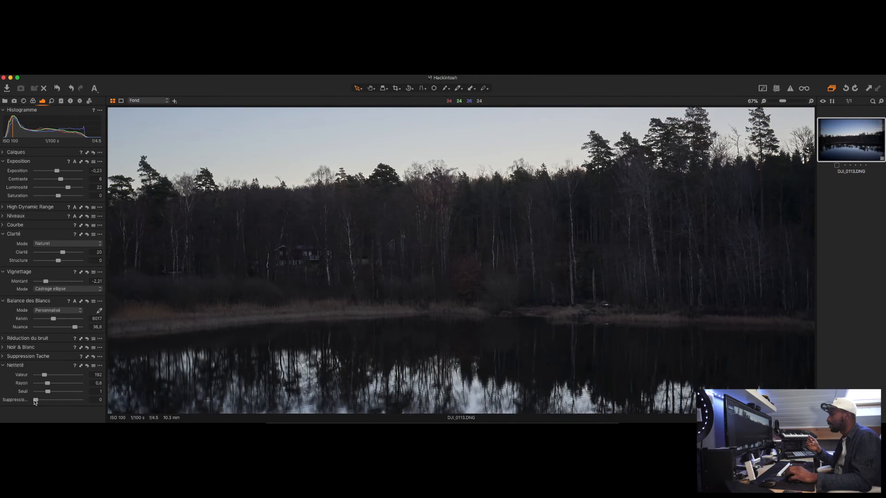
Try Netteté halo suppression at 39, reset it to 0, and test the sharpening Valeur at 1000 on the trees and shoreline
drag(34, 400, 54, 400)
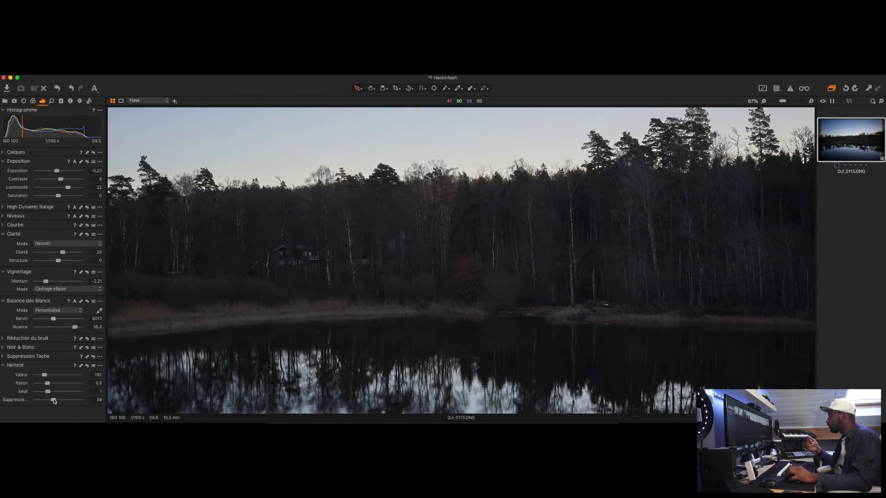
drag(53, 401, 27, 402)
drag(45, 375, 85, 376)
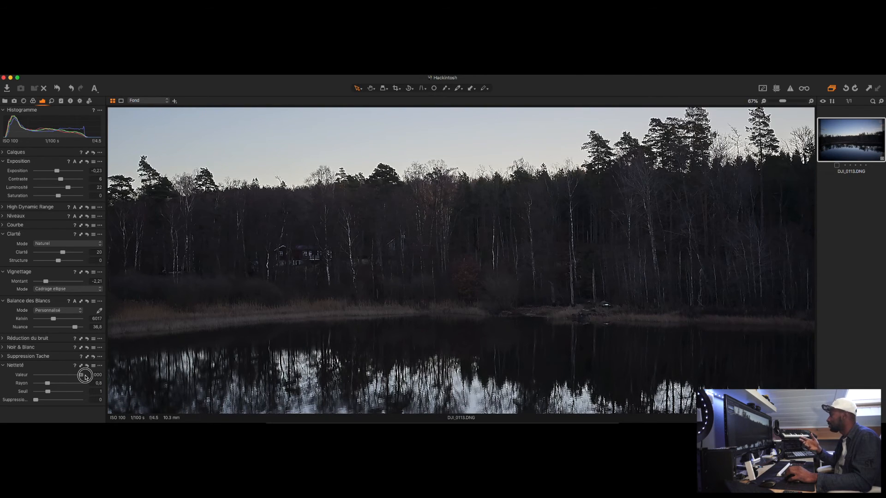
scroll(362, 260, down, 2)
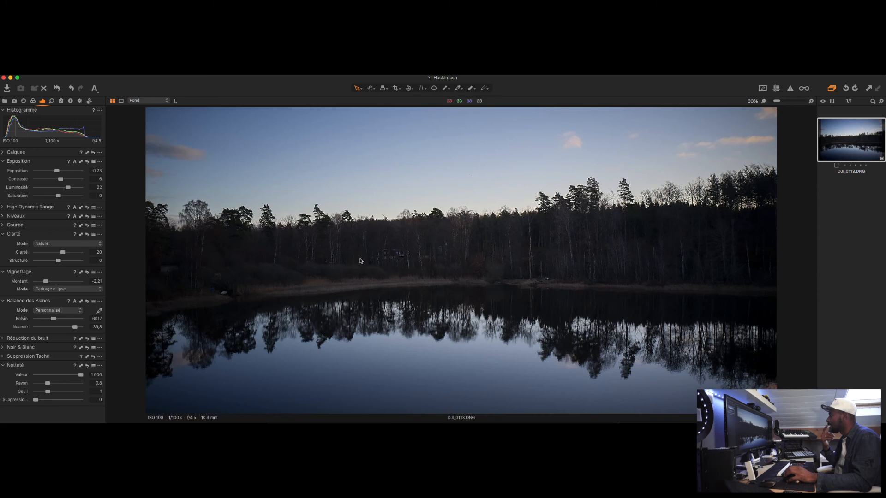
scroll(371, 277, up, 2)
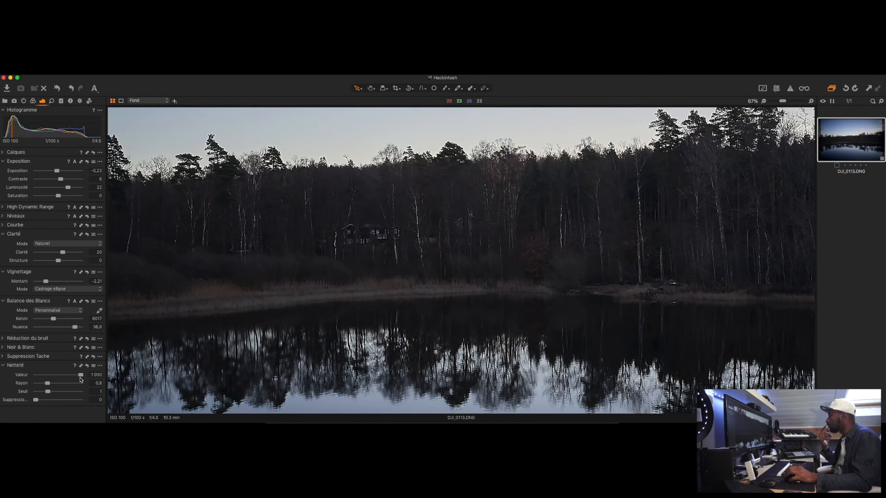
Set the Netteté Valeur to 180 and check the sharpness of the trees up close and across the whole photo
drag(81, 379, 44, 379)
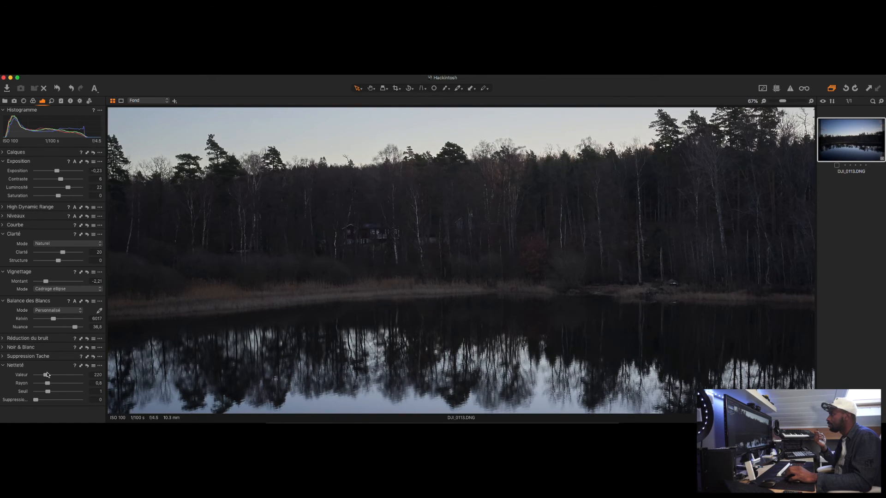
scroll(454, 154, up, 3)
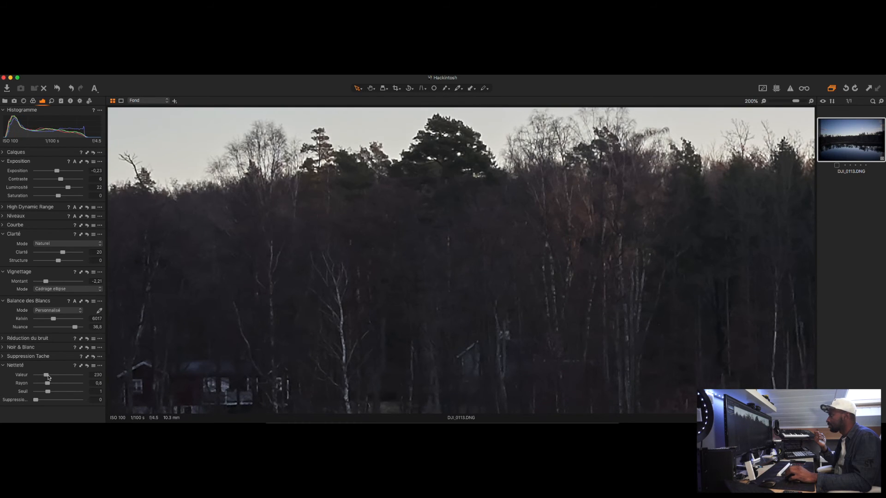
drag(47, 376, 44, 375)
scroll(362, 287, down, 3)
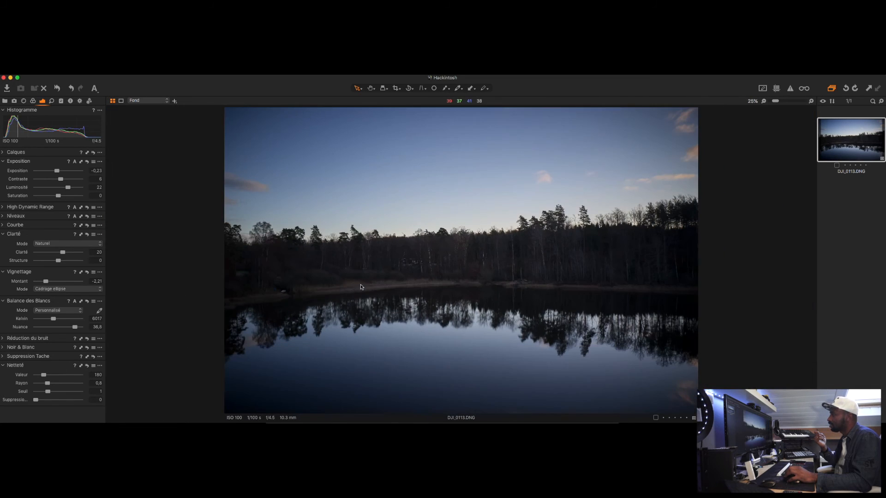
scroll(443, 253, up, 3)
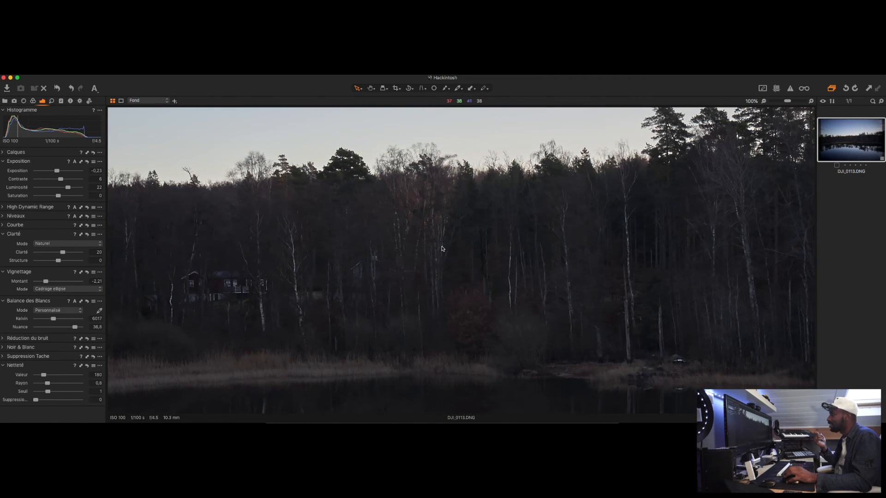
scroll(439, 248, down, 3)
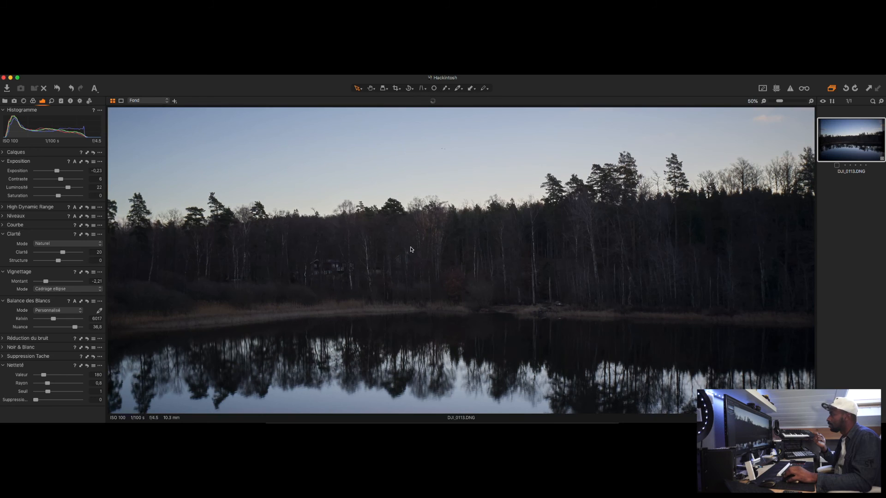
scroll(224, 236, up, 3)
scroll(424, 272, down, 3)
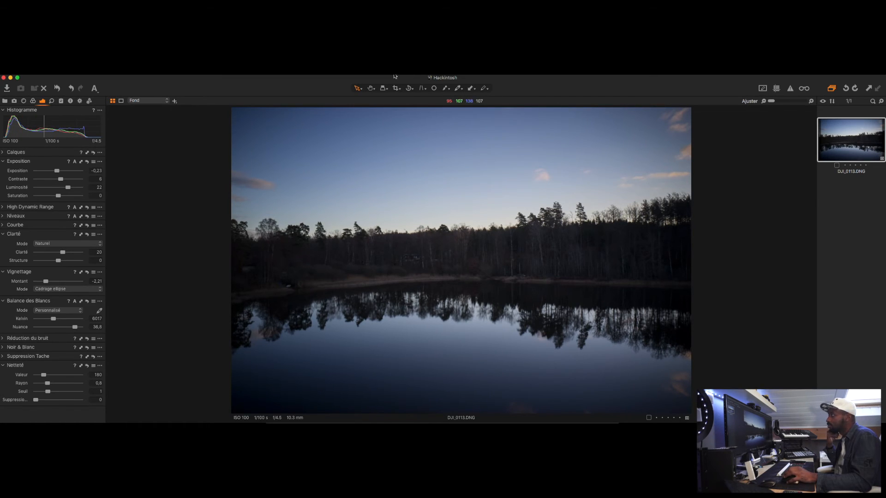
Extend the crop at its upper-left and lower-right corners to cover the full image, and apply it
click(397, 88)
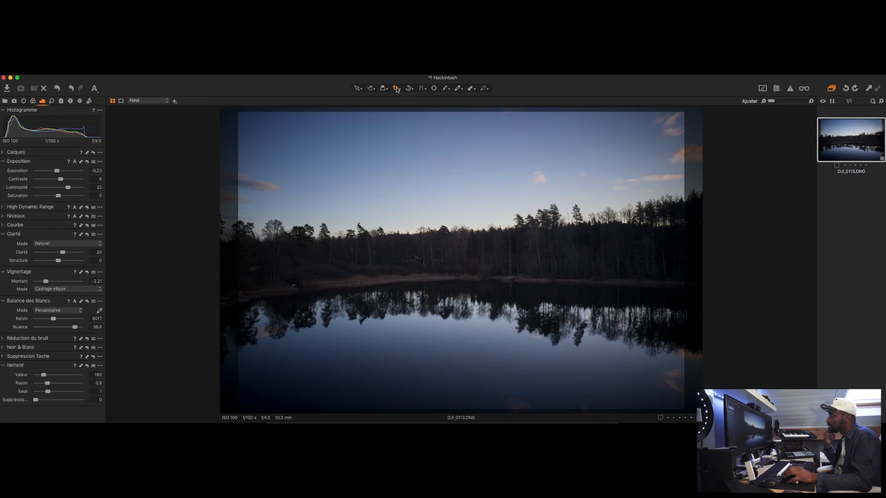
drag(399, 91, 414, 108)
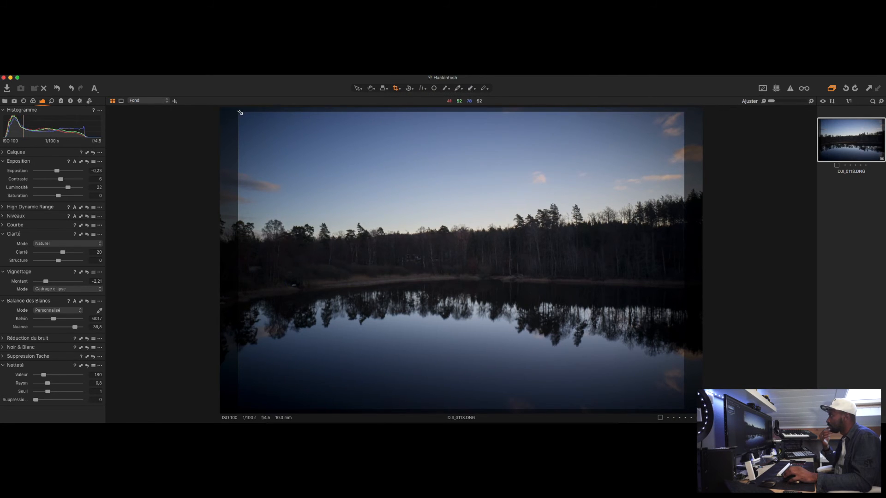
drag(240, 113, 200, 95)
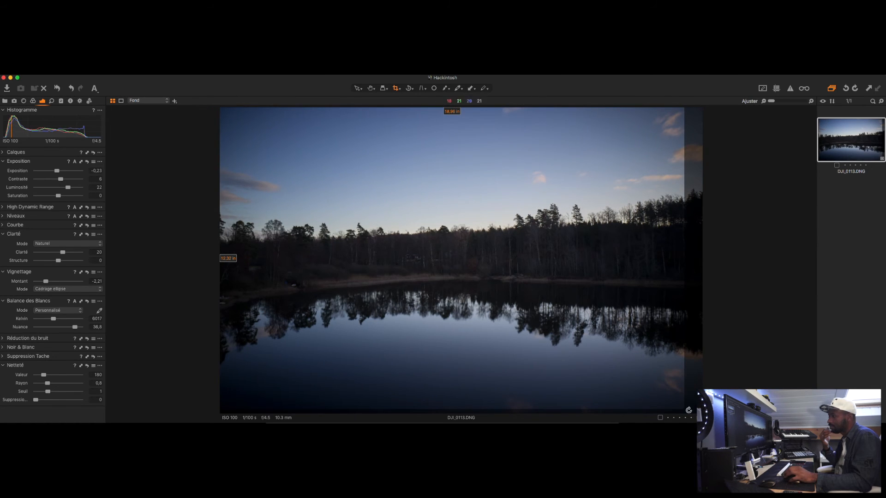
drag(685, 408, 702, 414)
click(355, 89)
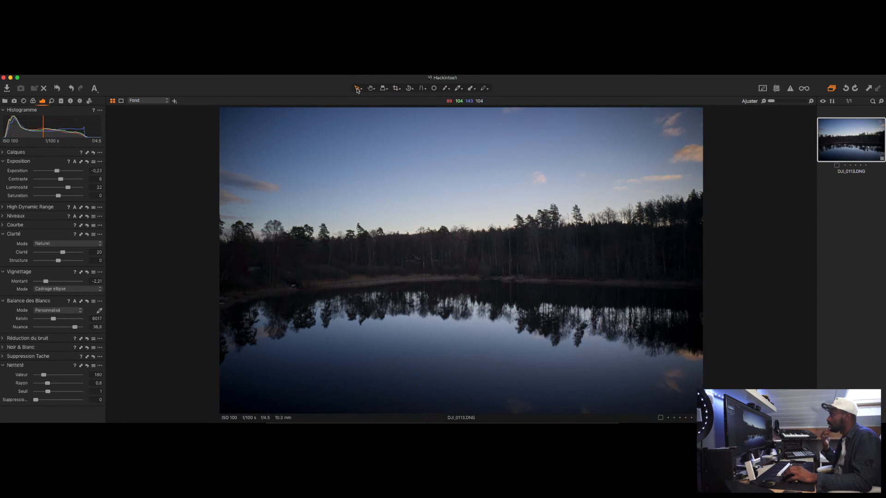
Try rotating the photo slightly with Pivoter à Main Levée, and undo the rotation
click(414, 90)
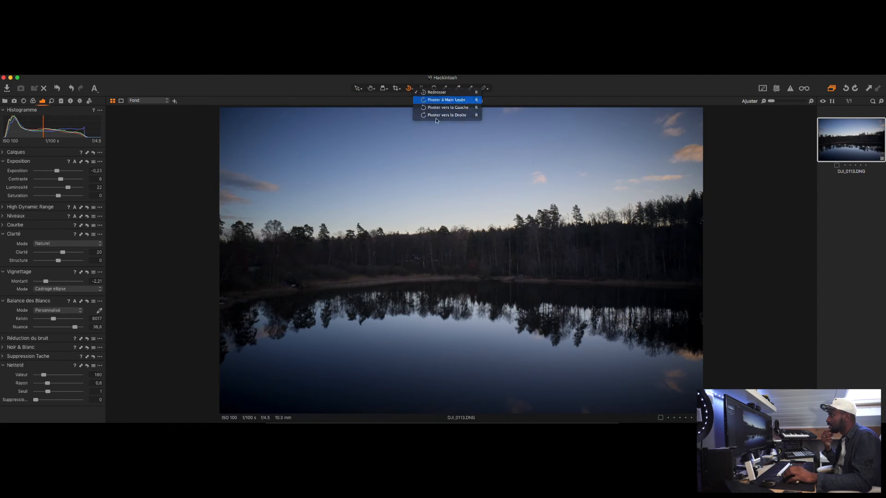
click(439, 99)
drag(432, 252, 424, 252)
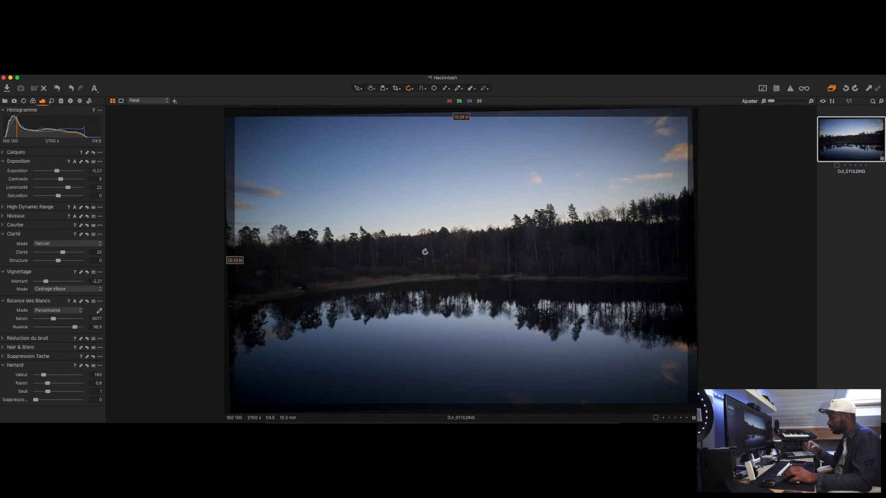
key(super+z)
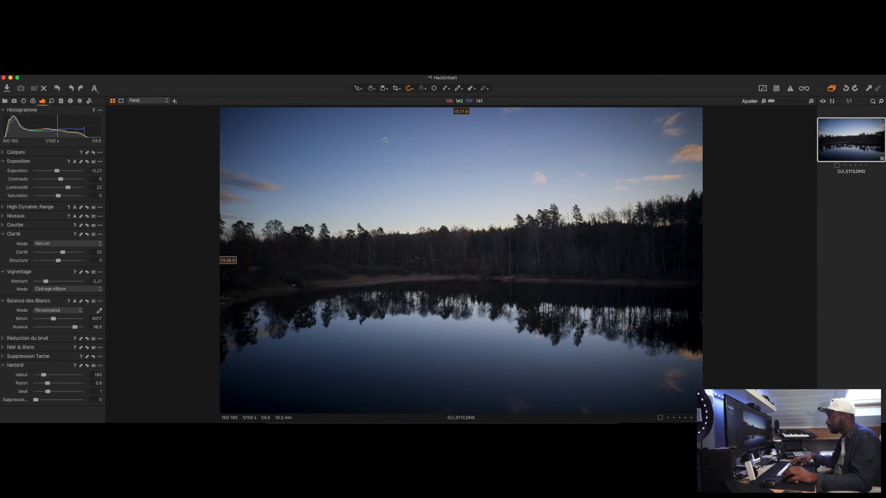
Review the perspective, adjustment-copying and annotation tool options, and return to the selection cursor
click(423, 89)
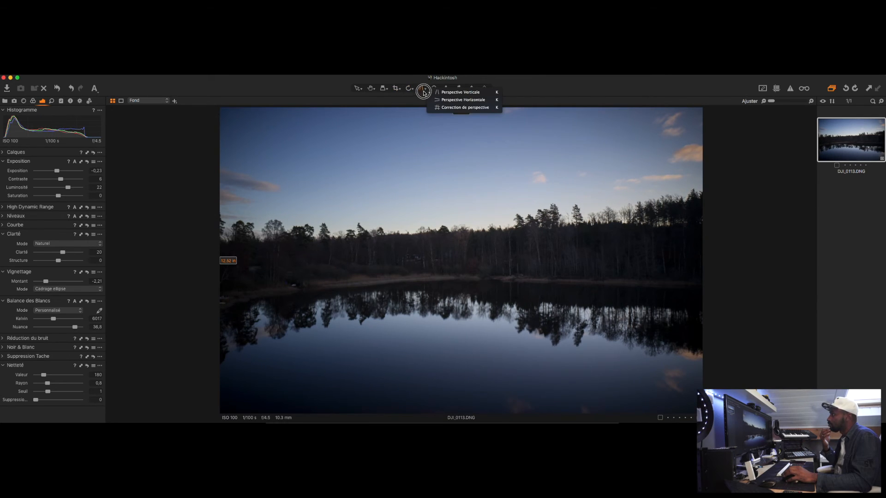
click(417, 95)
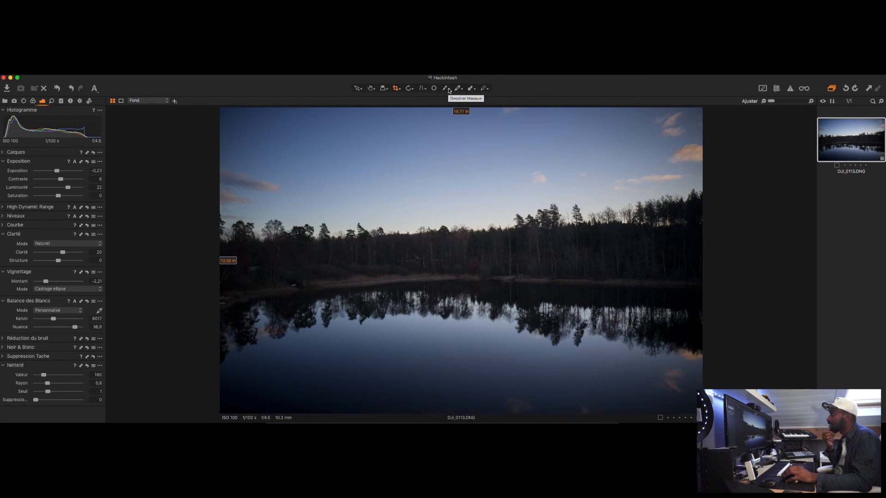
click(476, 89)
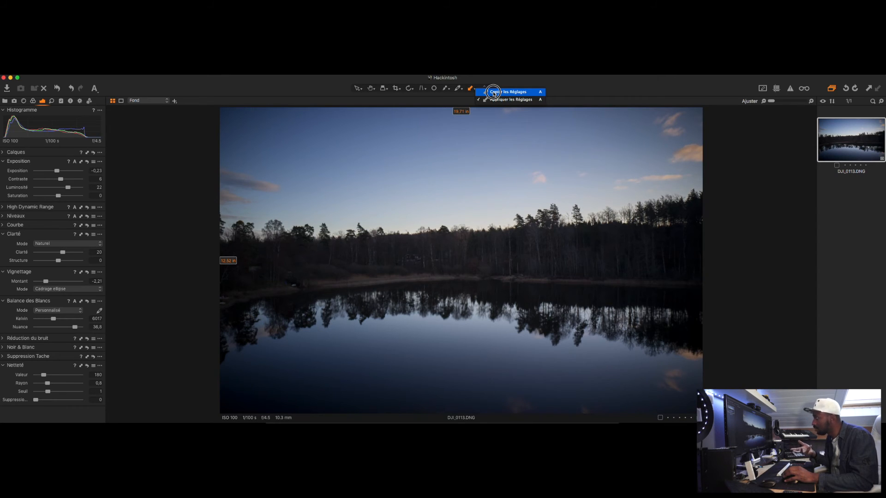
click(493, 94)
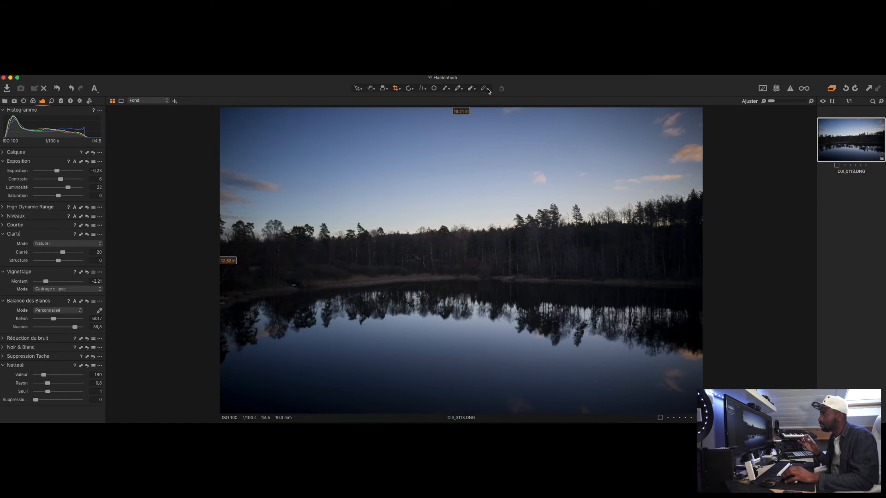
click(489, 90)
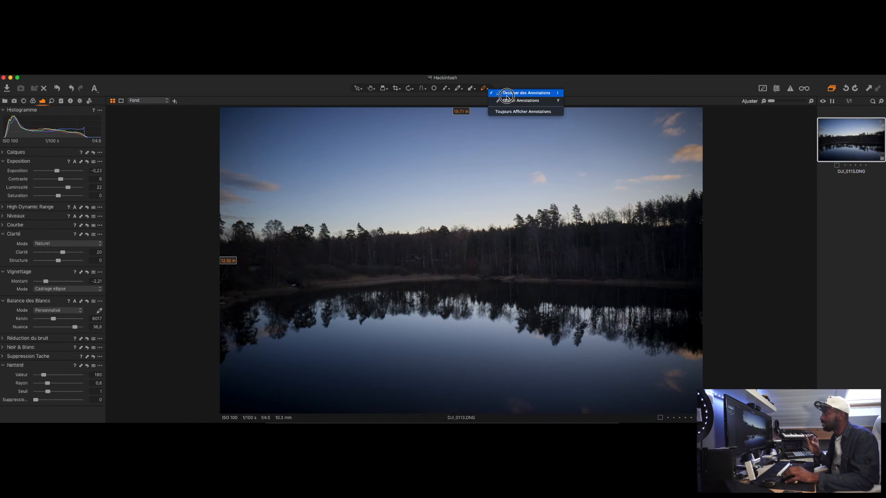
click(526, 92)
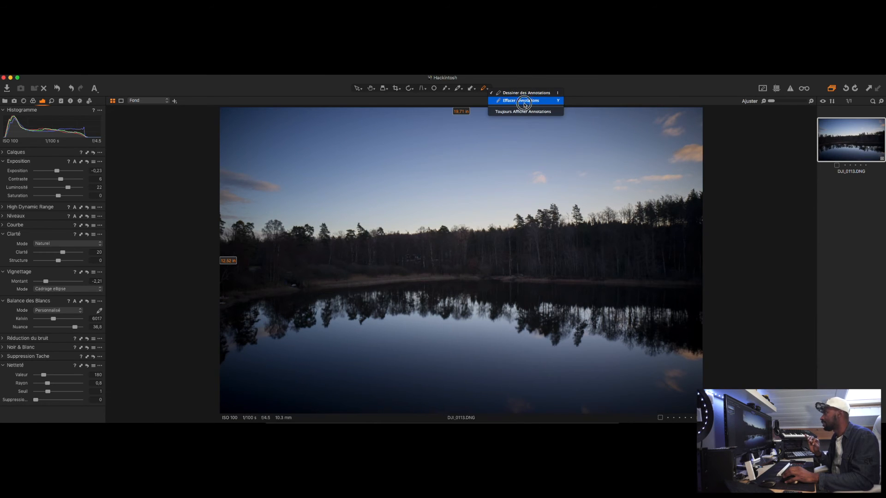
click(524, 84)
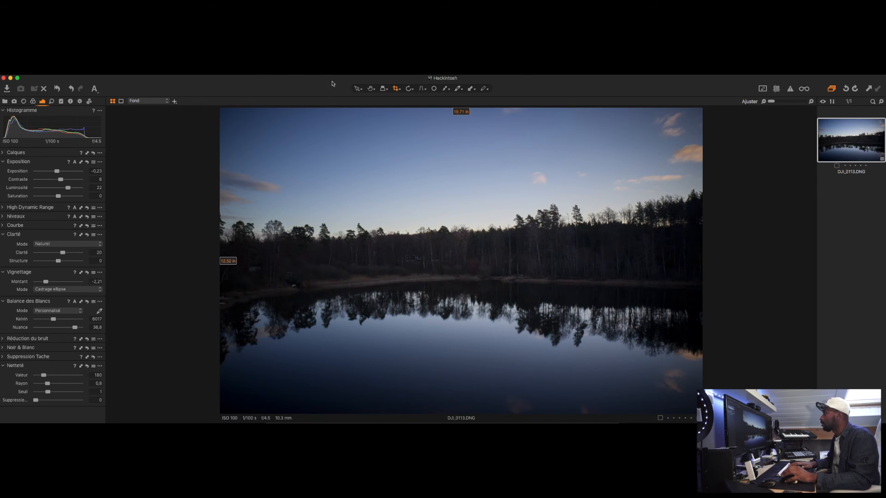
click(357, 87)
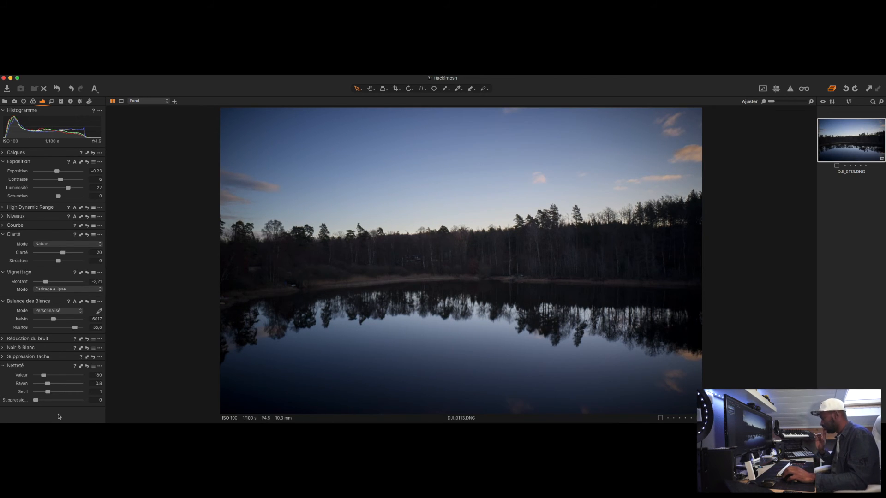
Review the list of tools that can be added to the Exposition tool tab without adding any
right_click(59, 417)
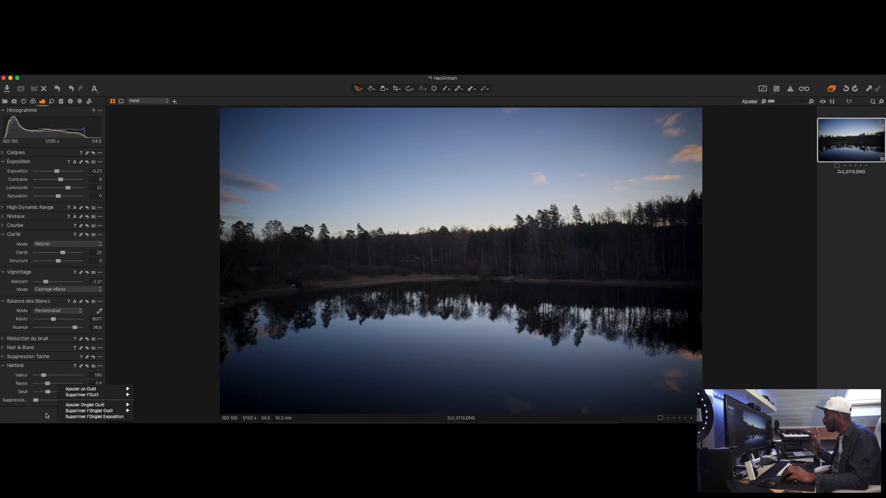
right_click(42, 415)
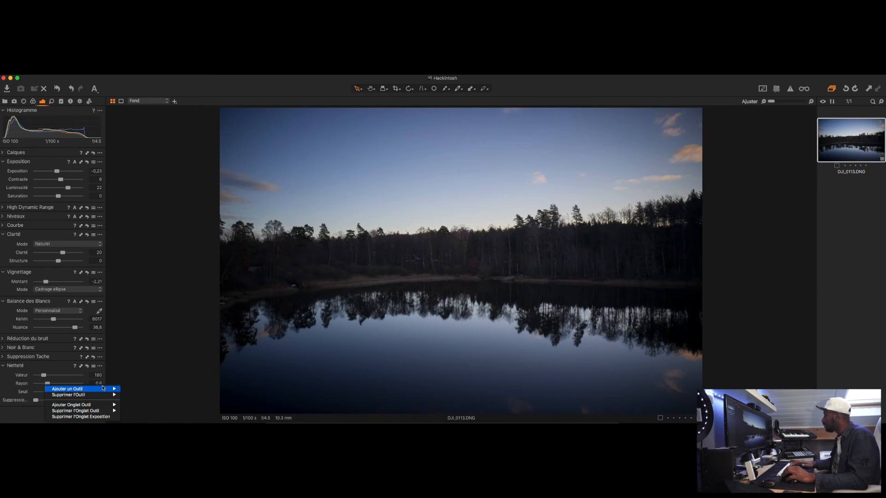
mouse_move(104, 388)
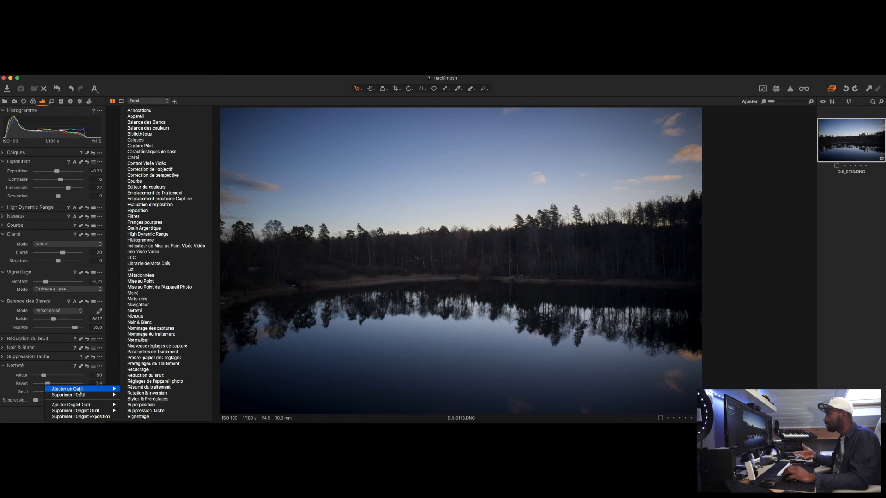
click(40, 415)
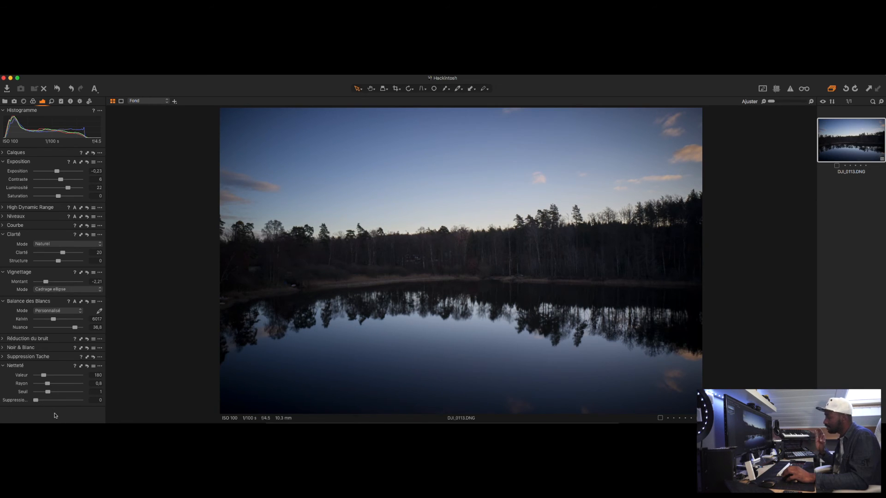
Create a new variant of DJI_0113.DNG, compare it side by side with the retouched version, and view the new variant alone
right_click(841, 134)
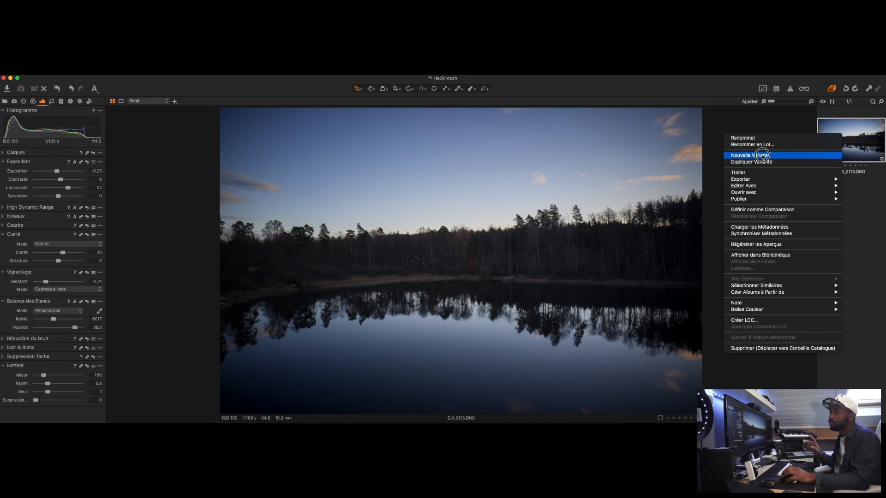
click(761, 155)
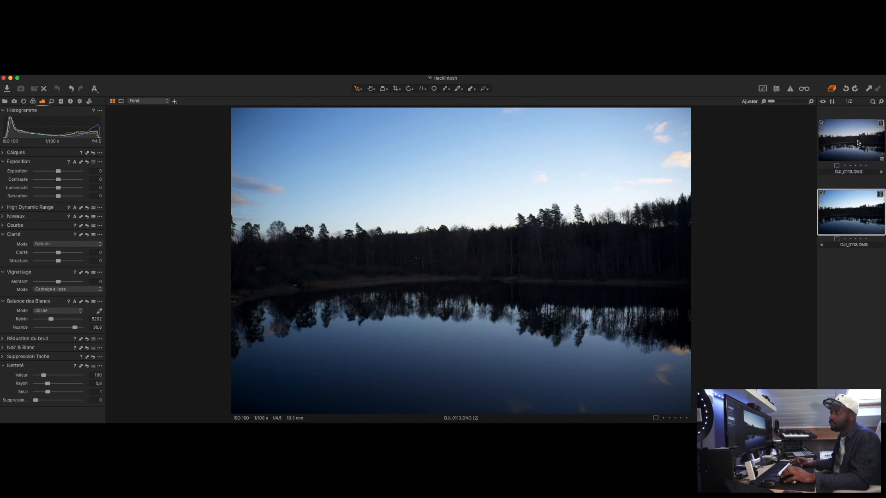
super+click(857, 142)
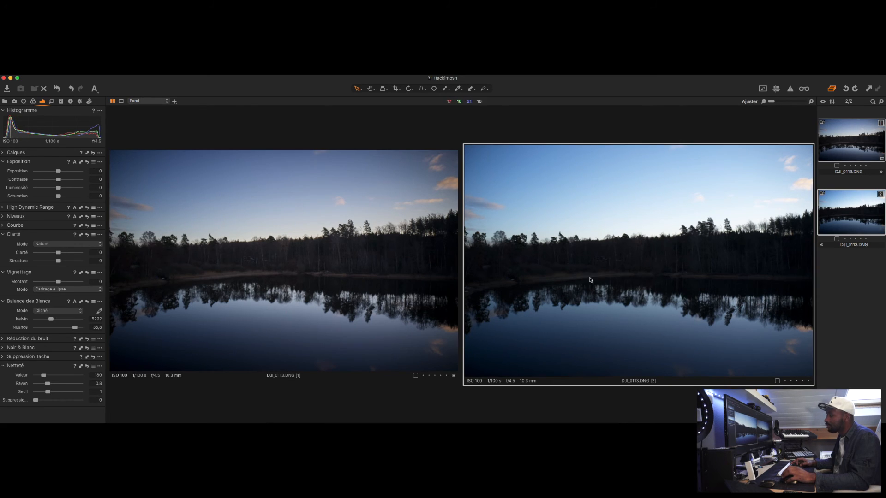
click(326, 255)
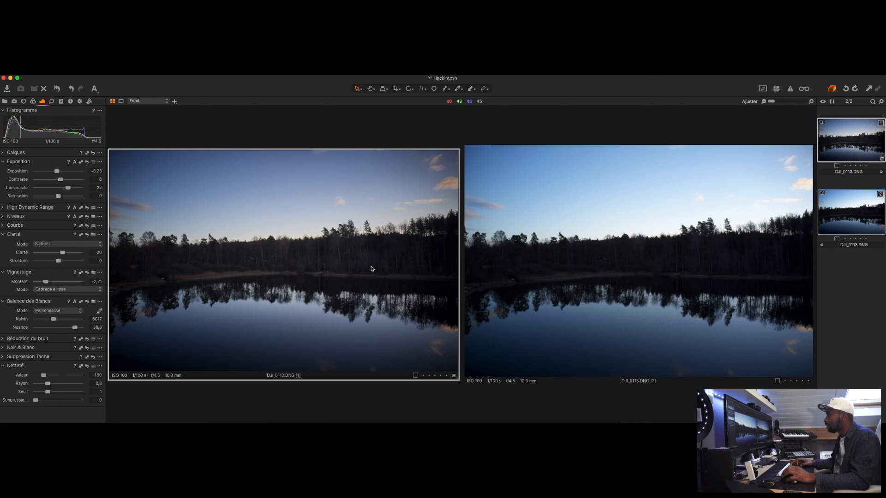
click(553, 265)
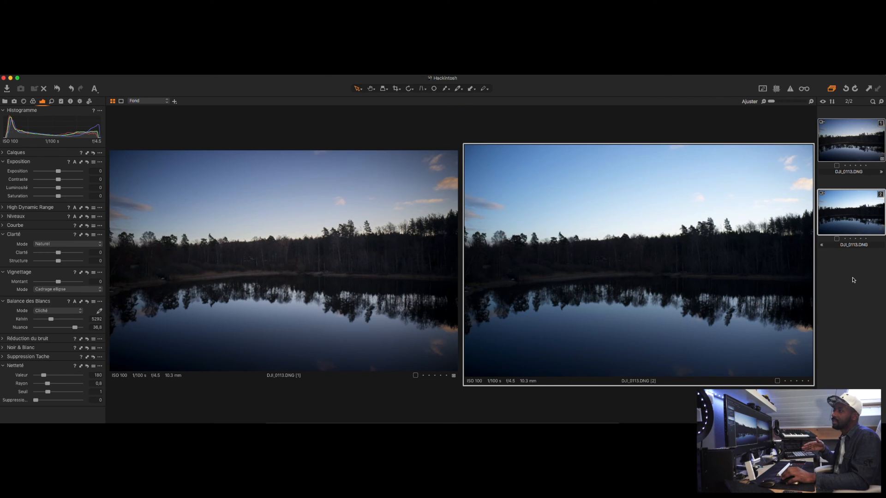
click(853, 280)
click(850, 230)
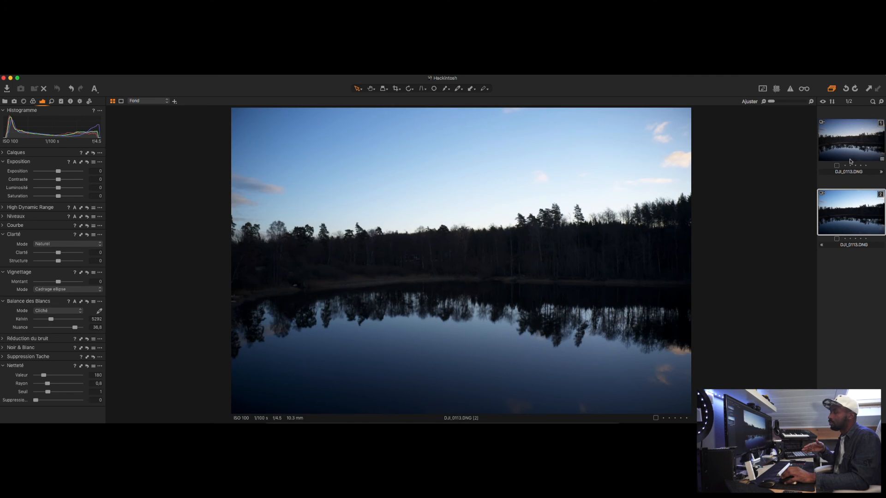
Compare the retouched DJI_0113.DNG with its unedited variant by alternating between them, finishing on the retouched version
click(851, 139)
click(858, 218)
click(852, 141)
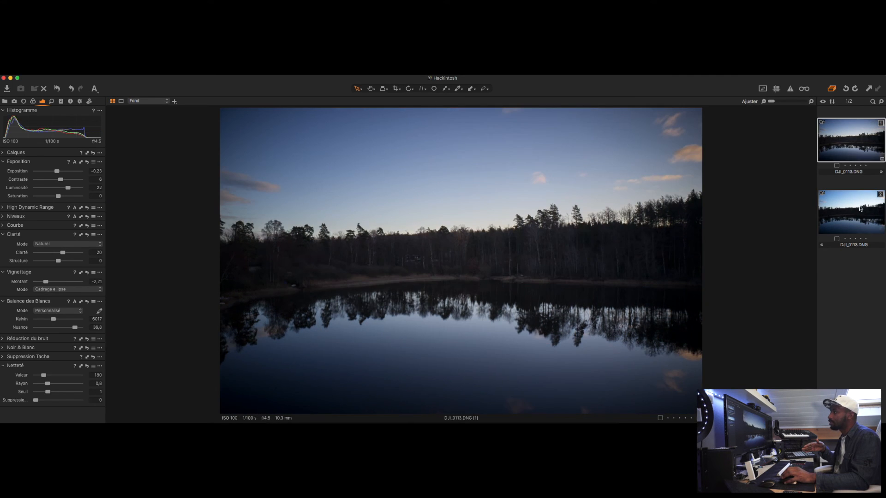
click(859, 208)
click(852, 155)
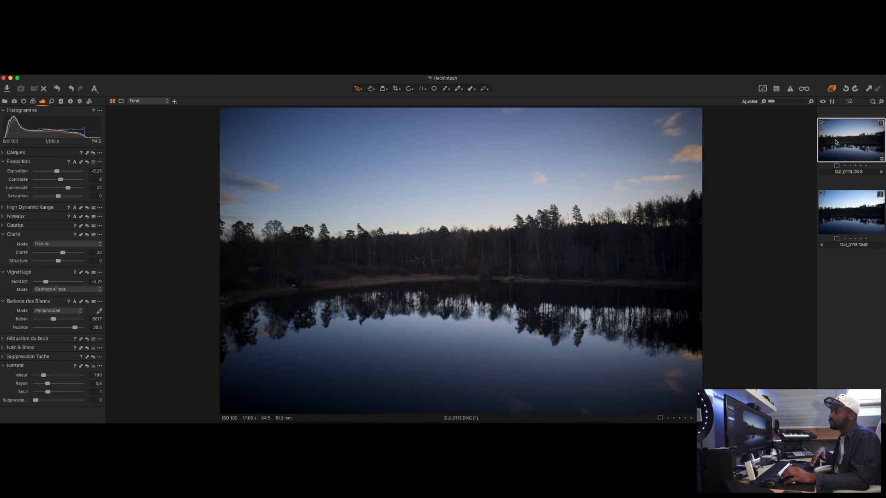
Open the variant export settings for the retouched DJI_0113.DNG and set the job name to Tuto
right_click(836, 142)
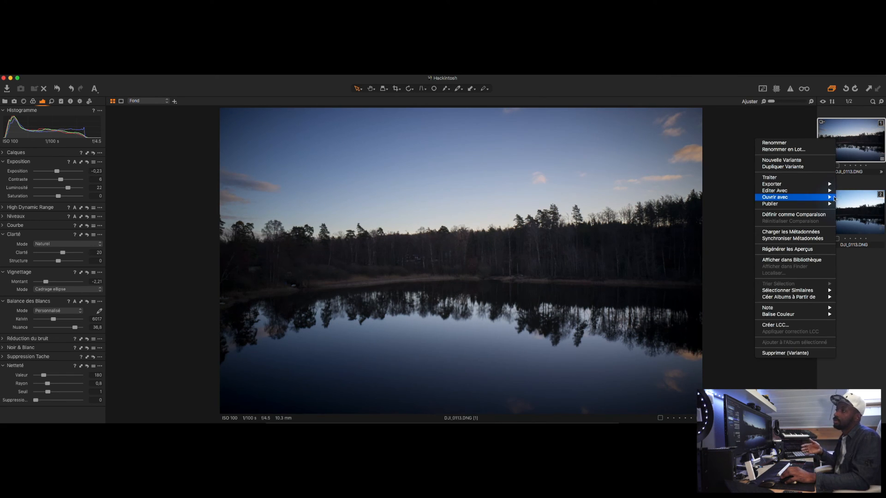
mouse_move(813, 184)
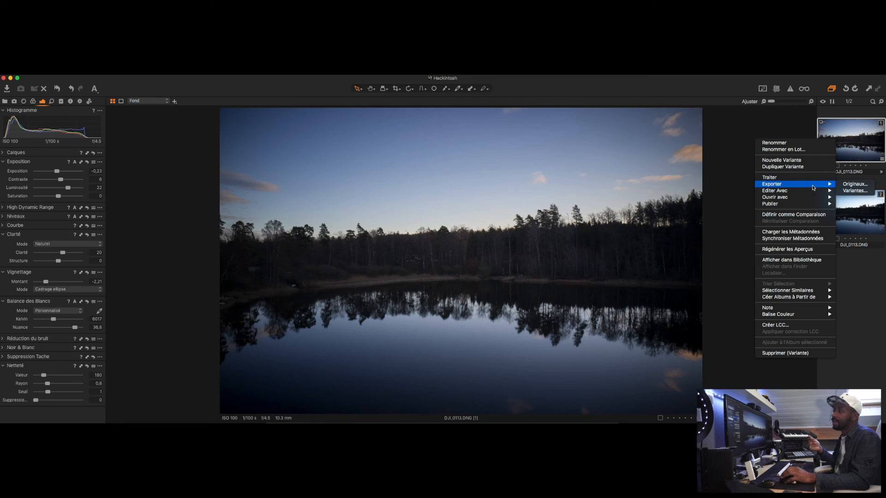
click(854, 190)
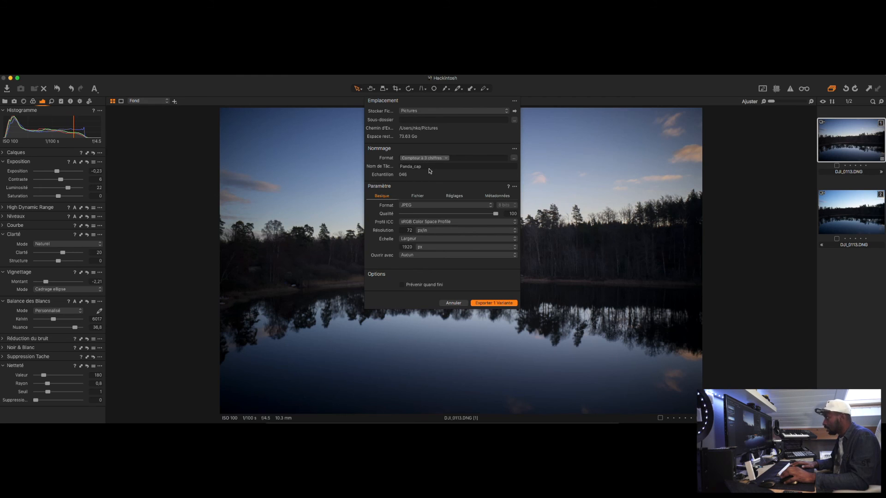
double_click(413, 167)
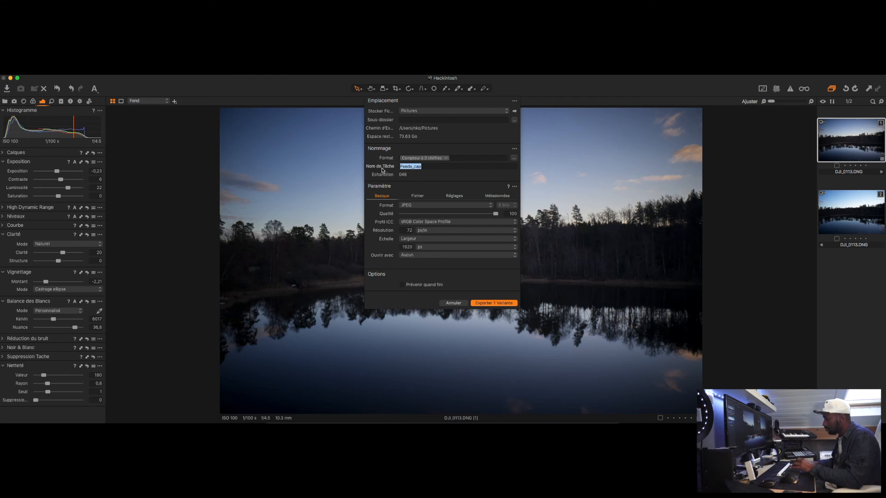
text(Tuto)
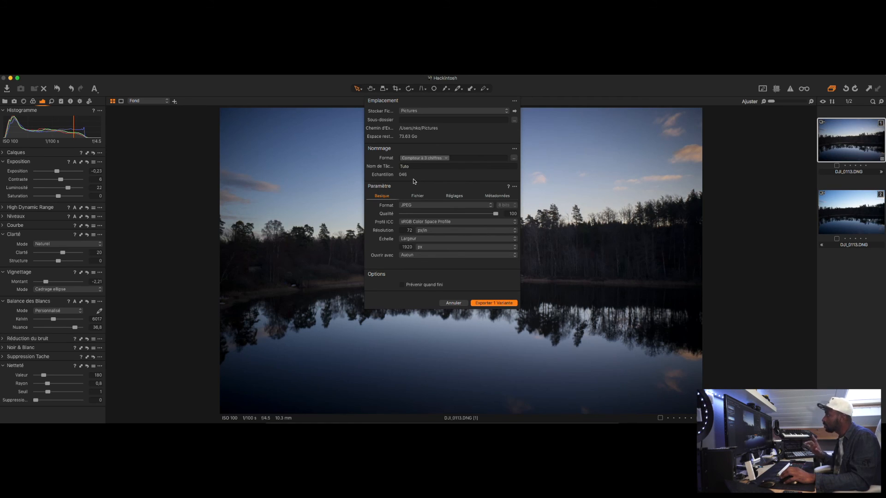
Review the available export destination folders, keep Pictures, and check the naming fields
click(415, 111)
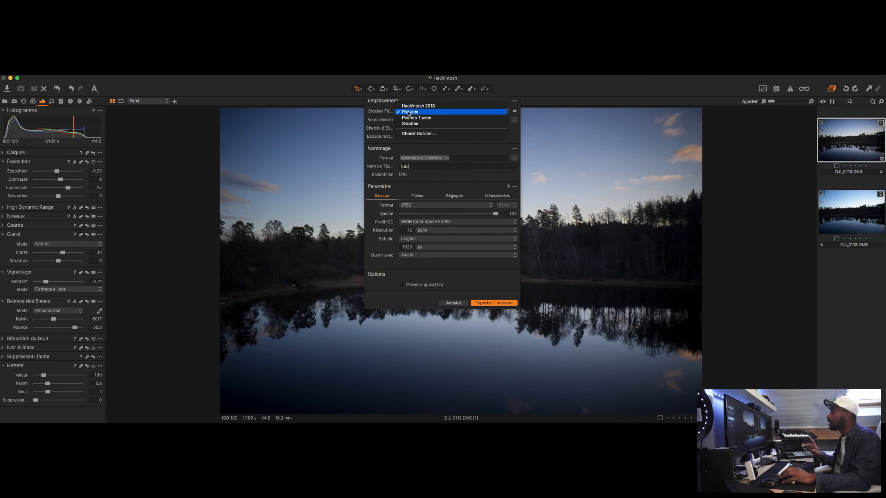
click(409, 112)
click(410, 118)
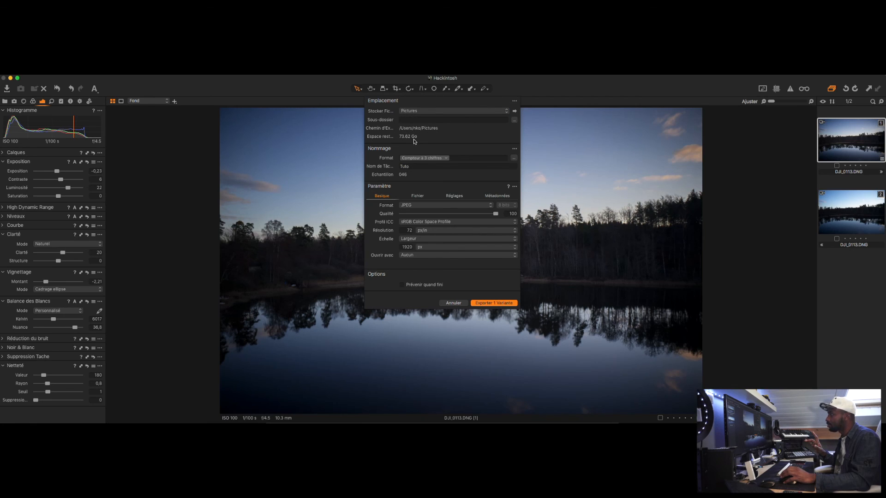
click(415, 167)
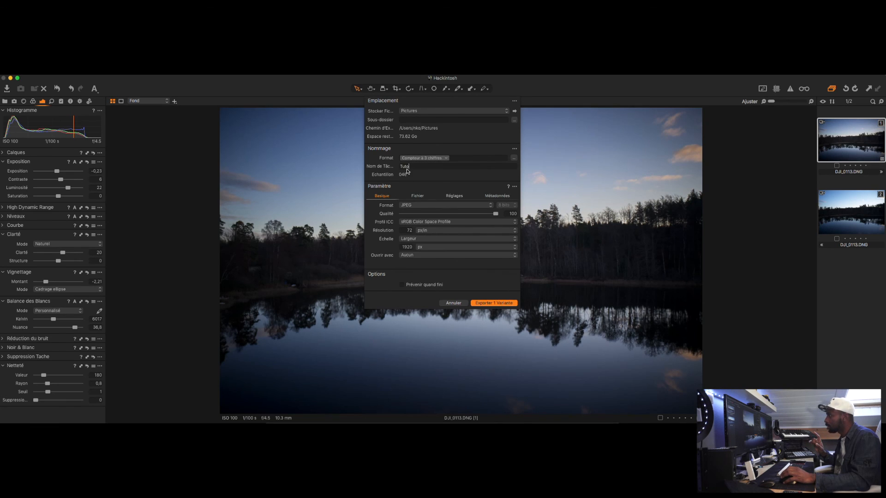
click(413, 167)
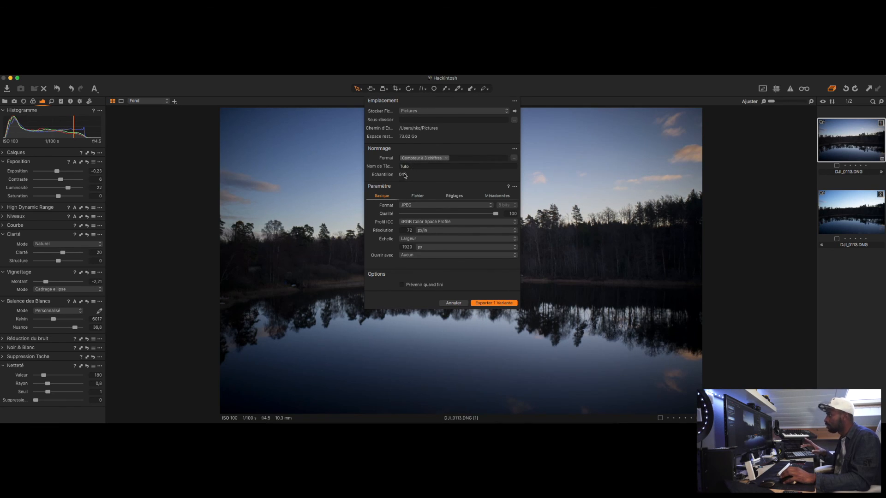
Keep the export format as JPEG at quality 100 and set the resolution to 300 px/in
click(432, 205)
click(426, 205)
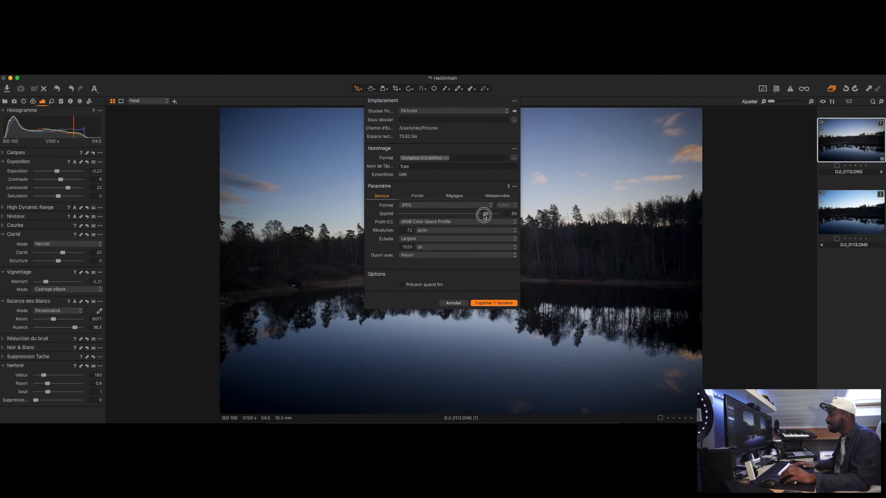
click(510, 208)
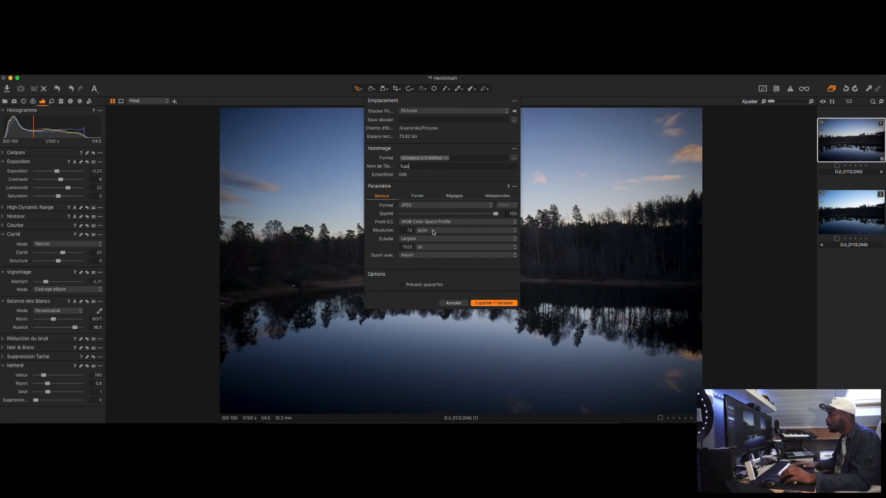
double_click(409, 231)
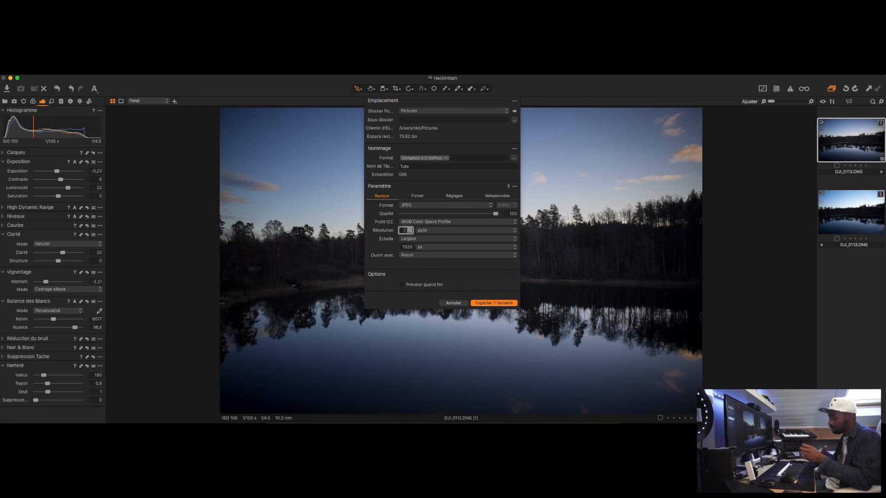
text(30)
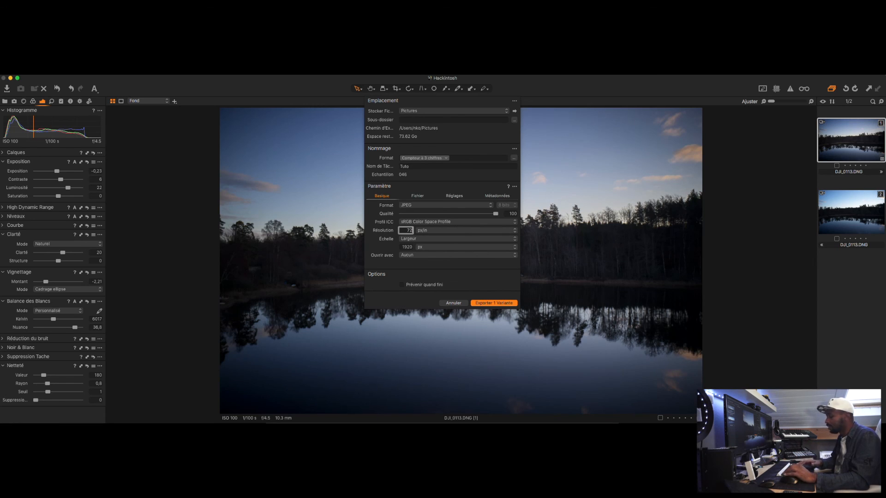
text(300)
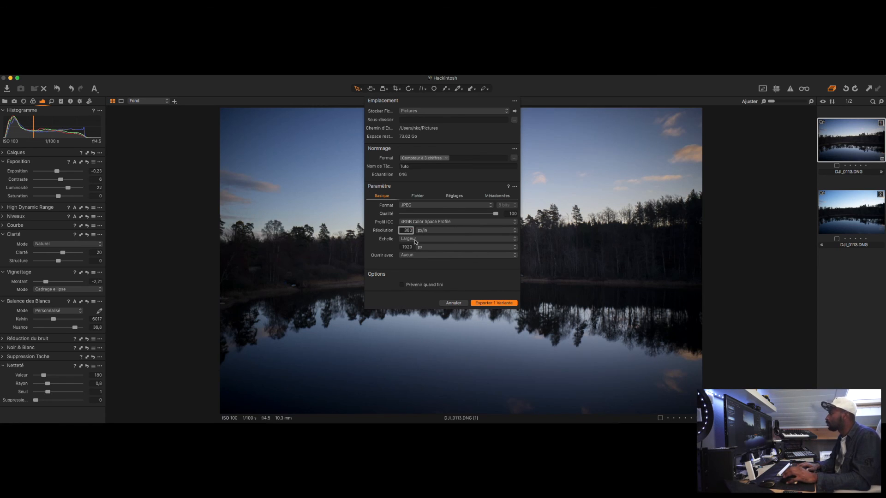
Try the Fixe export scale, and switch back to scaling by Largeur at 1920 px
click(417, 239)
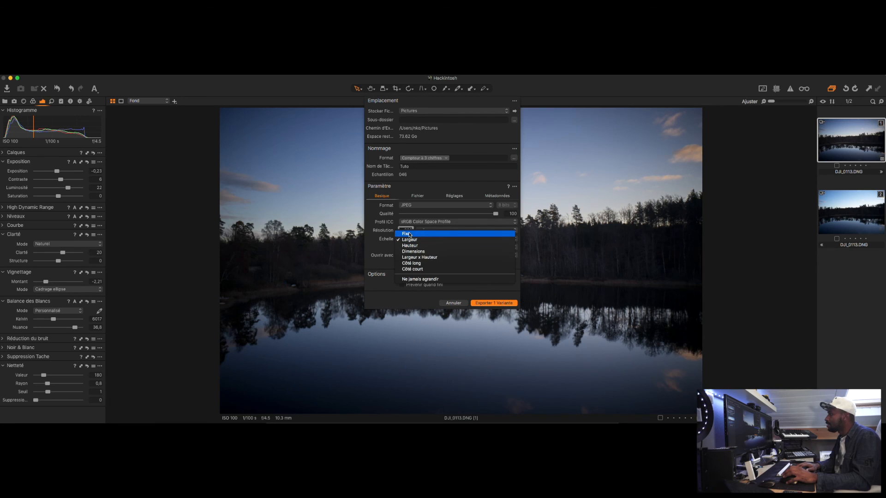
click(413, 234)
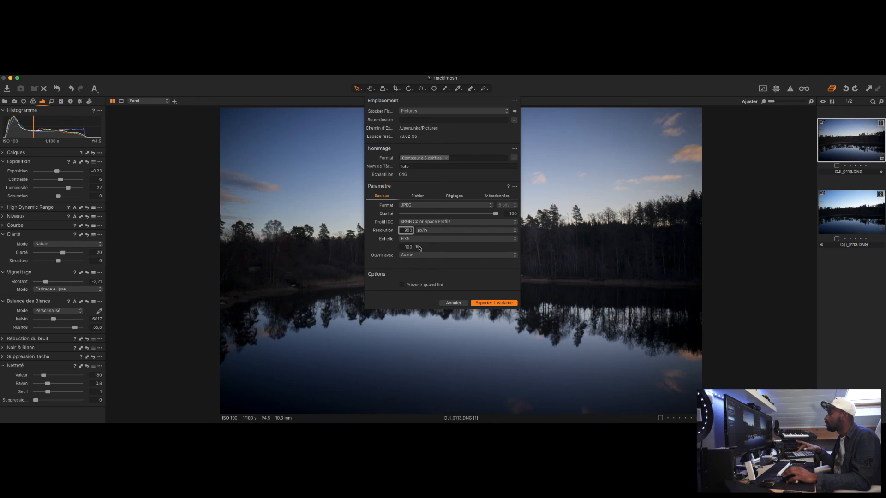
click(415, 239)
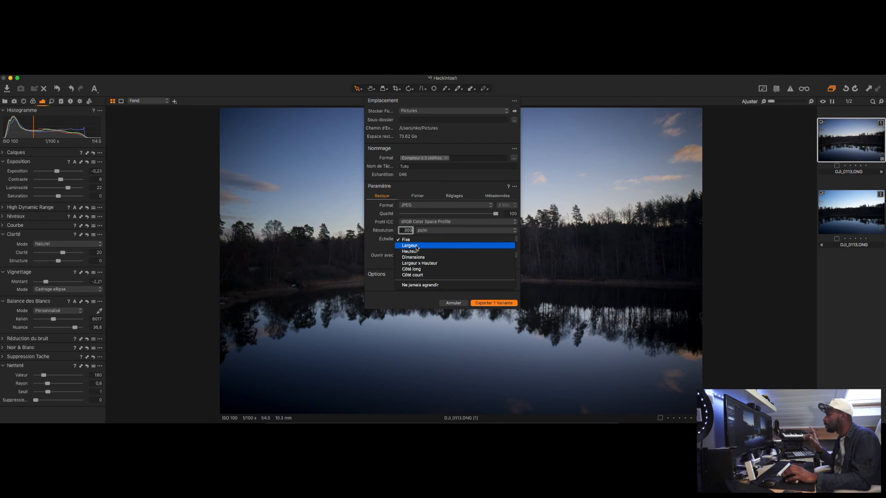
click(417, 246)
click(406, 247)
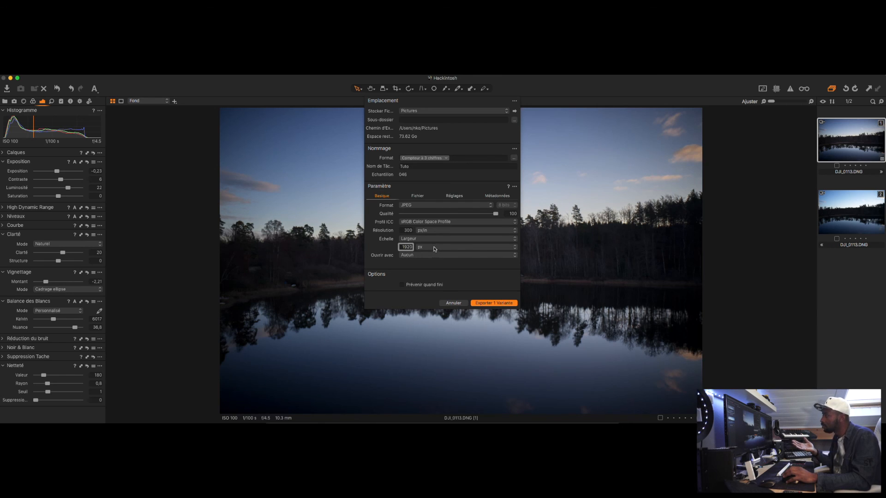
Set the export scale to Fixe at 100 % and export the retouched variant
click(416, 239)
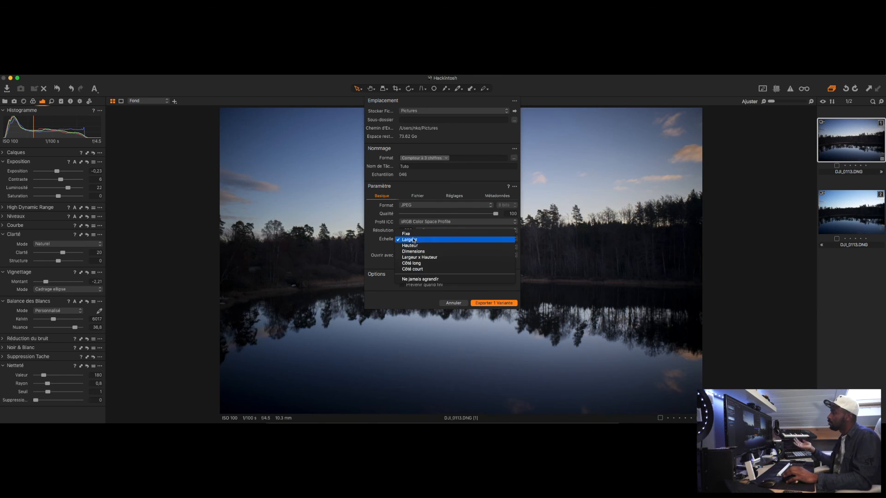
click(406, 234)
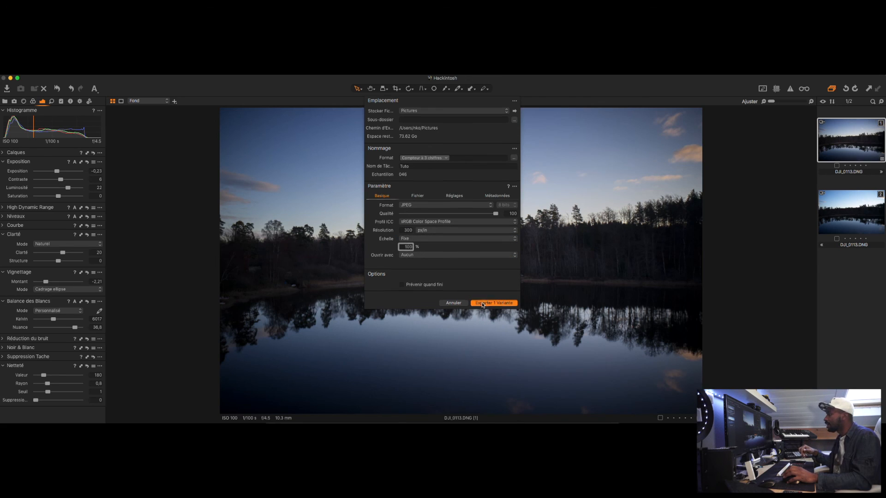
click(482, 303)
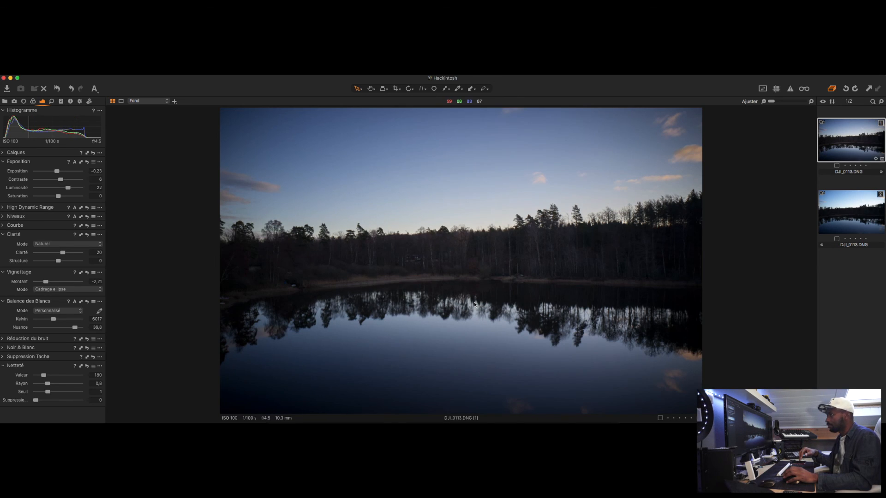